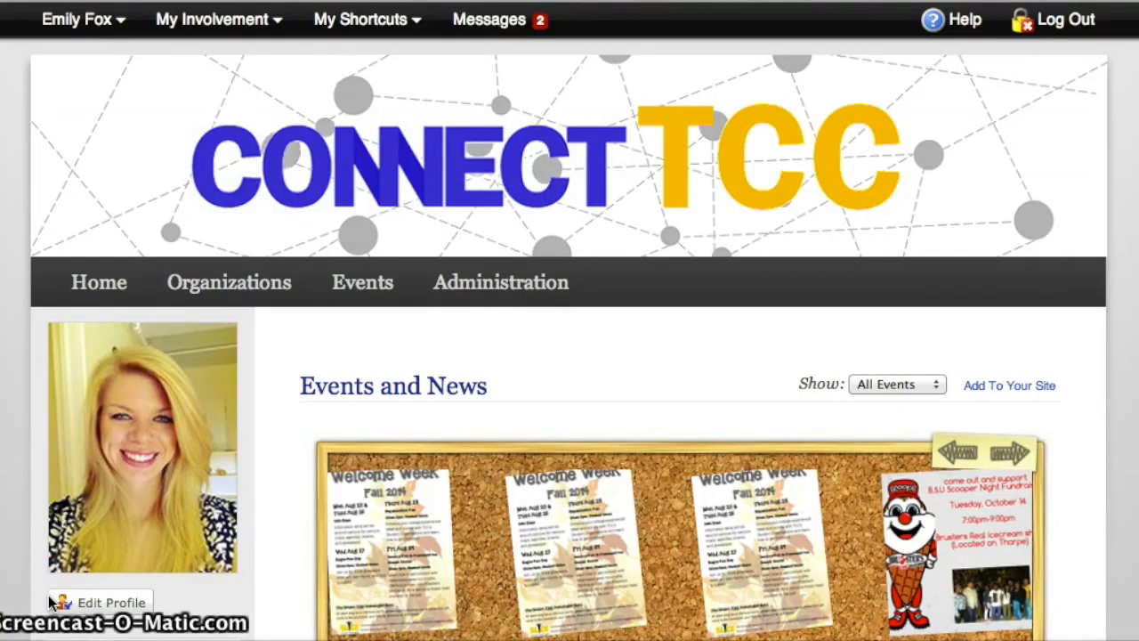
Look over the Events and News board on the home page and open the Organizations Directory
scroll(195, 328, "down", 3)
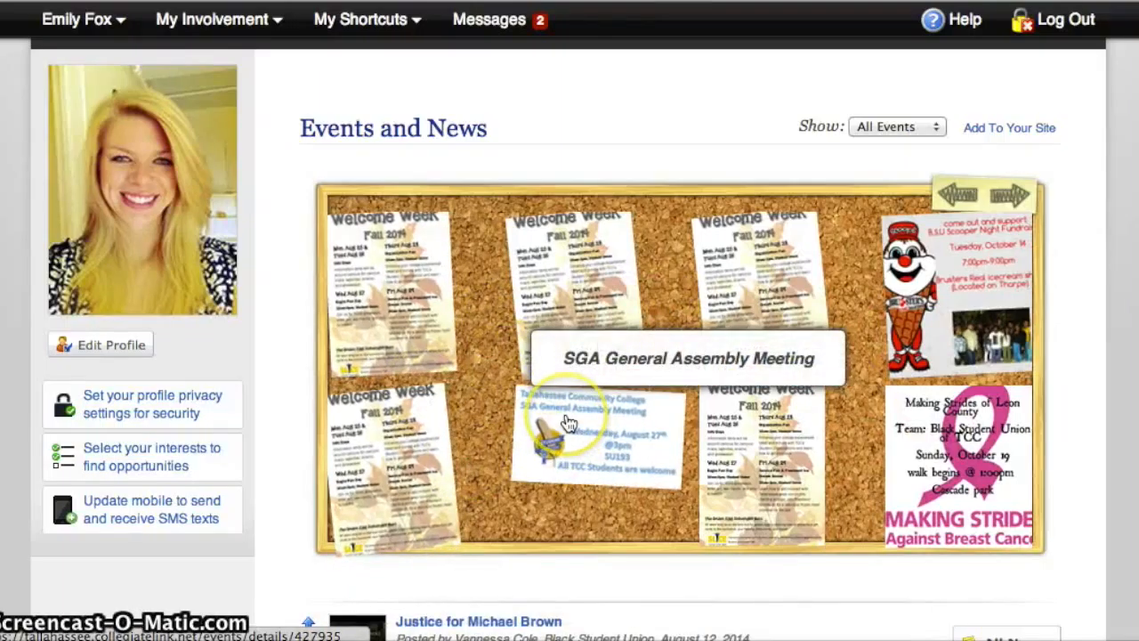
scroll(477, 457, "up", 1)
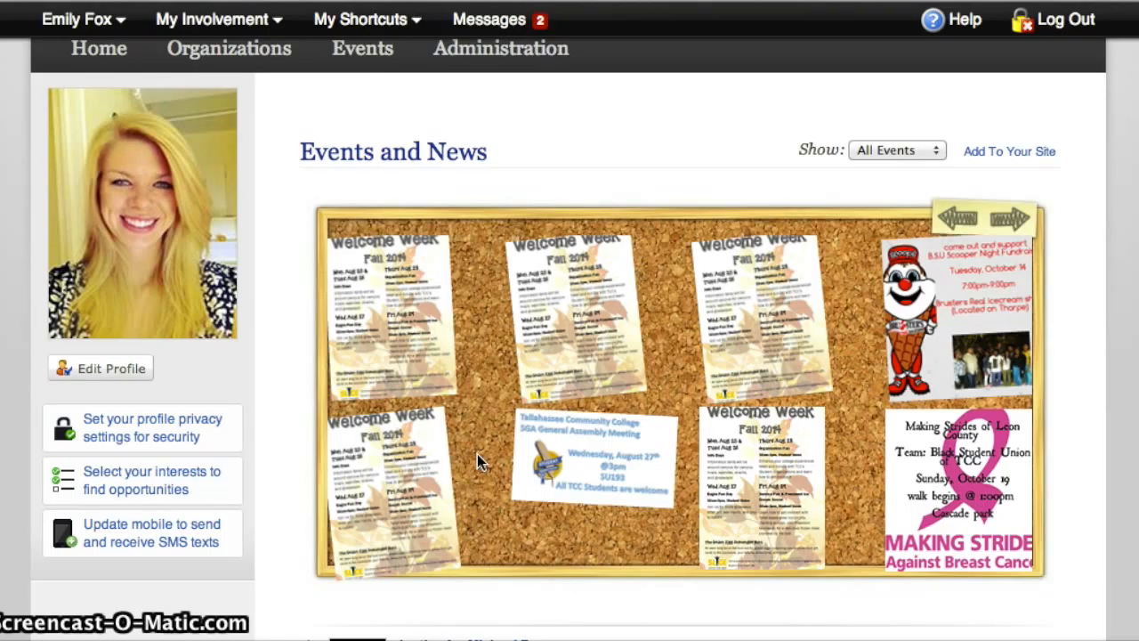
scroll(477, 461, "up", 3)
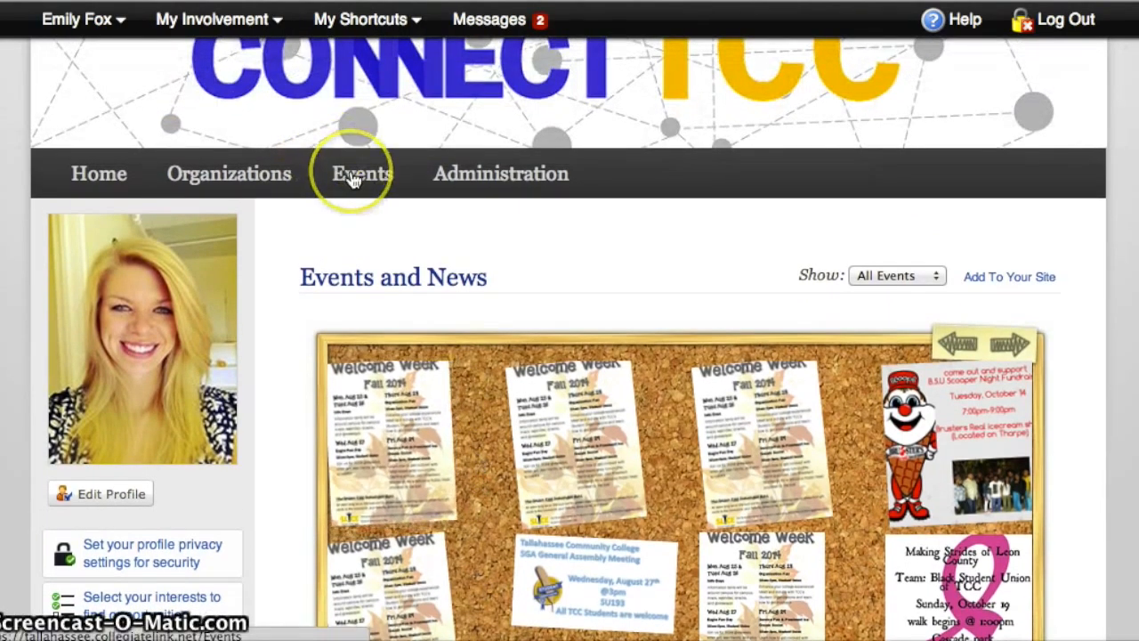
left_click(261, 169)
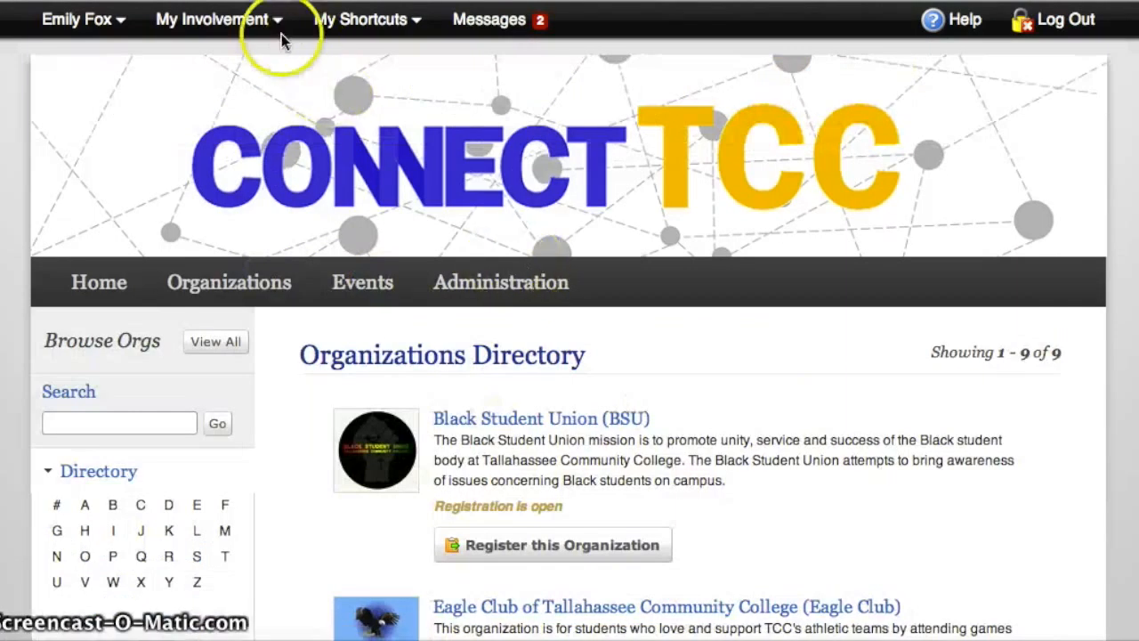
Open the Eagle Club of Tallahassee Community College page from the personal shortcuts
left_click(269, 29)
left_click(342, 25)
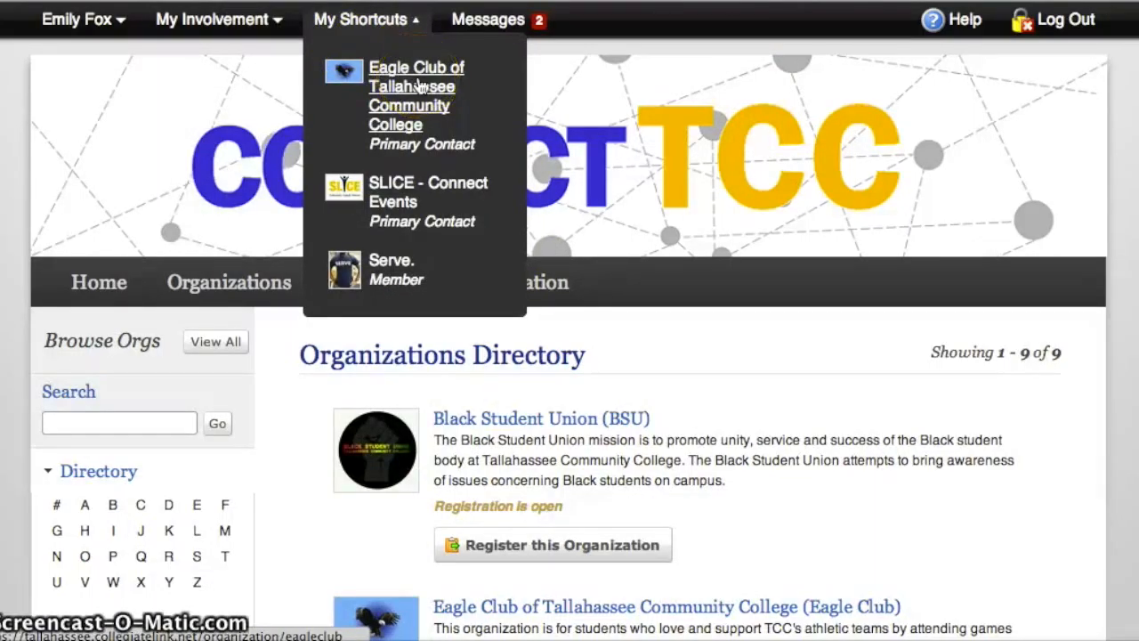
left_click(419, 86)
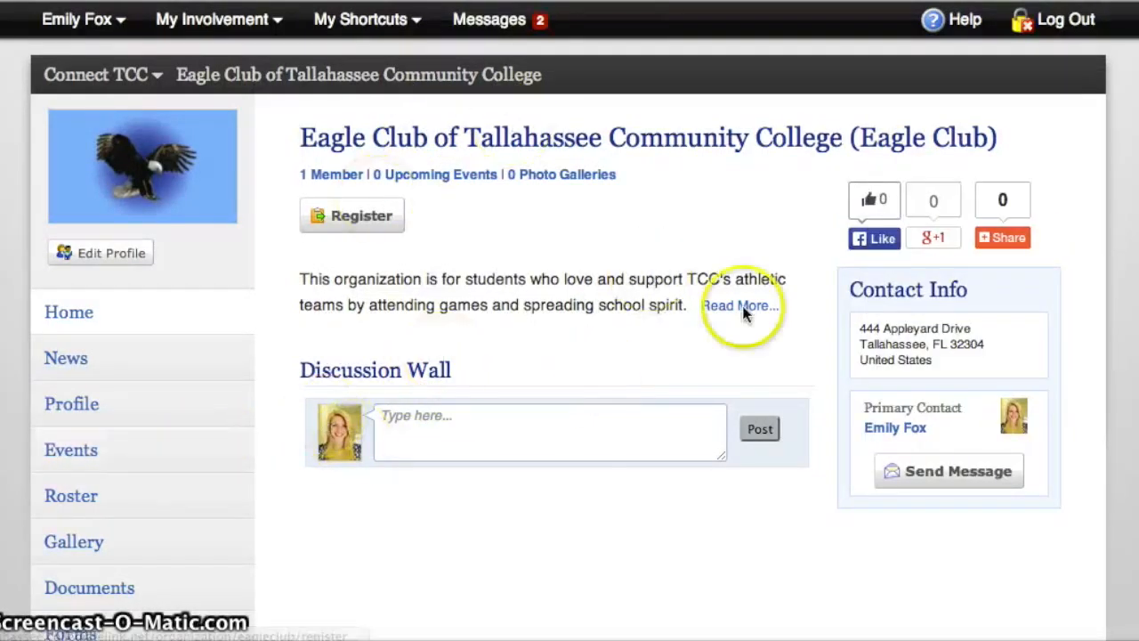
Start a new event for the Eagle Club and title it "Basketball Tailgate"
scroll(532, 332, "down", 2)
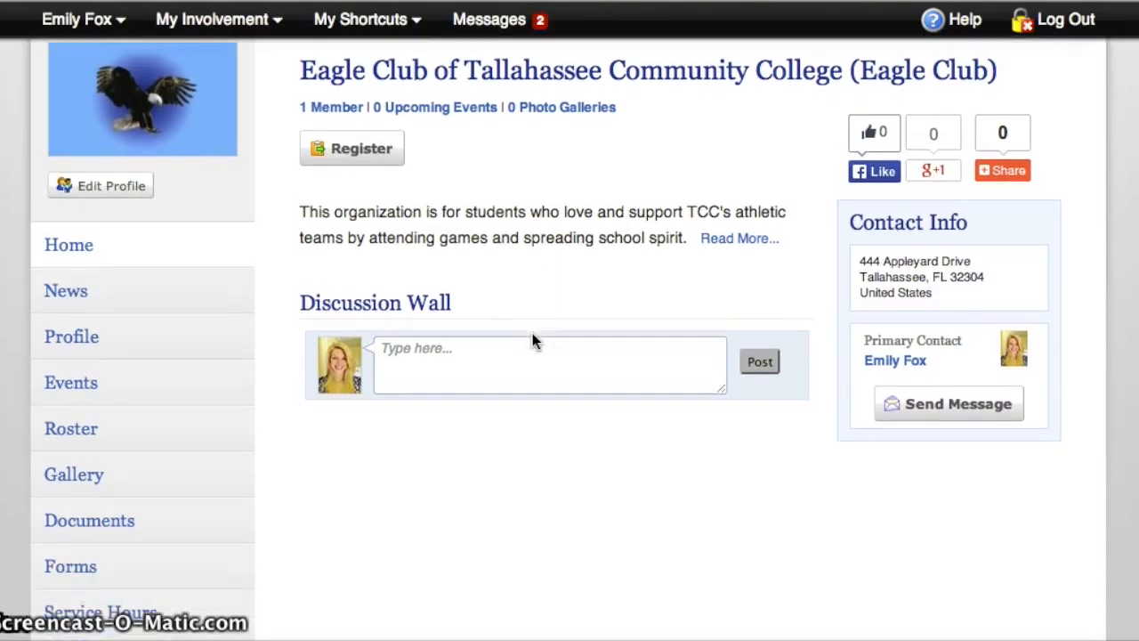
left_click(110, 383)
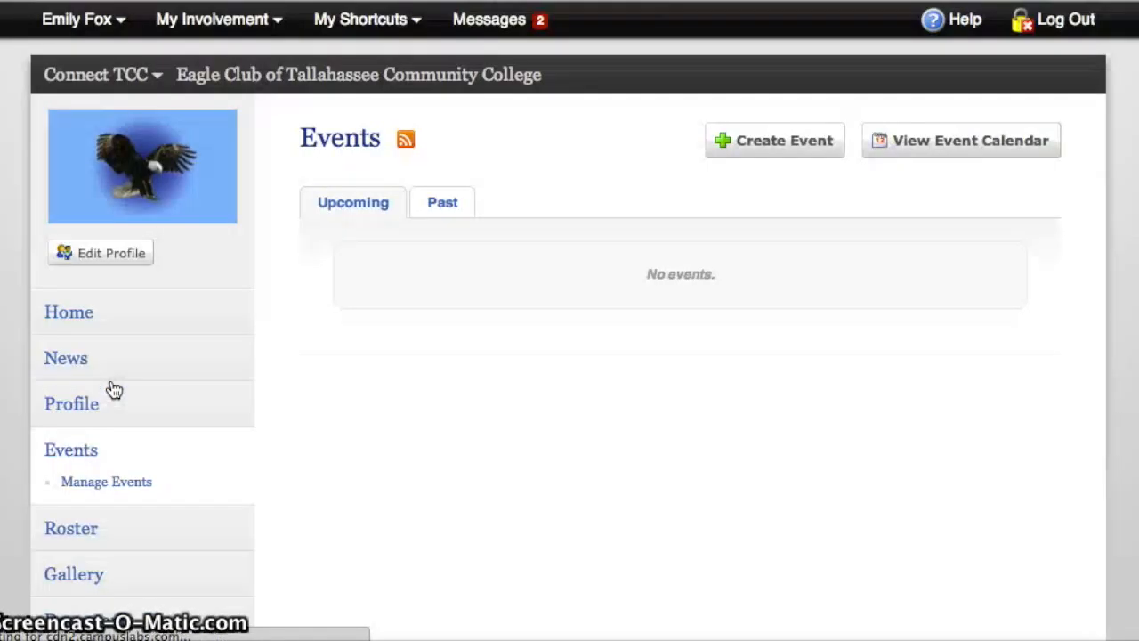
left_click(787, 154)
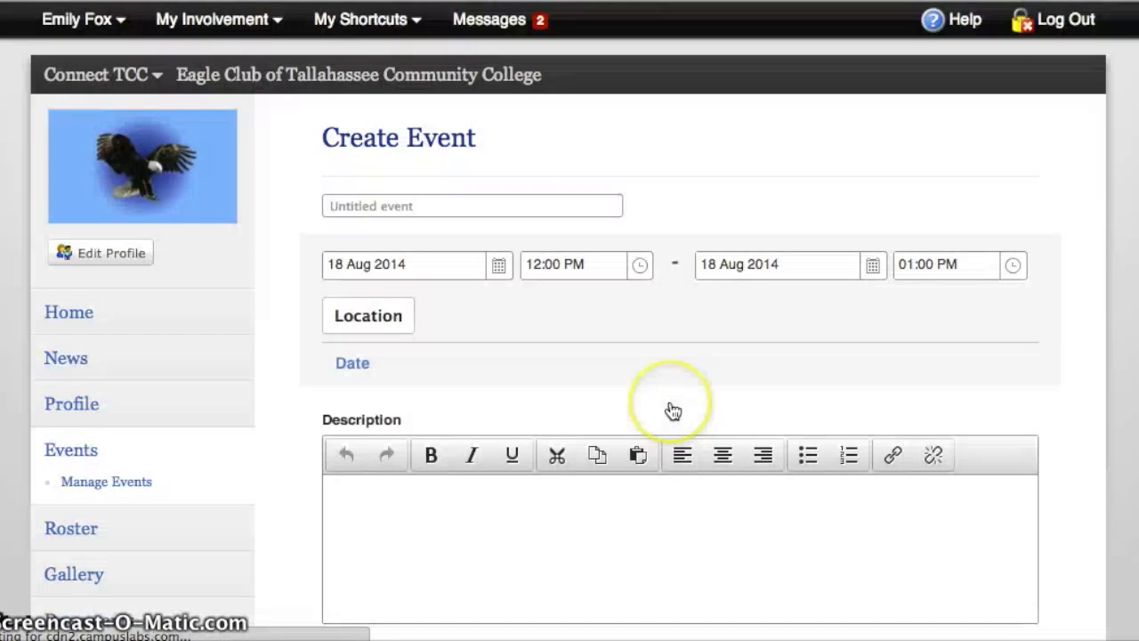
scroll(669, 410, "down", 2)
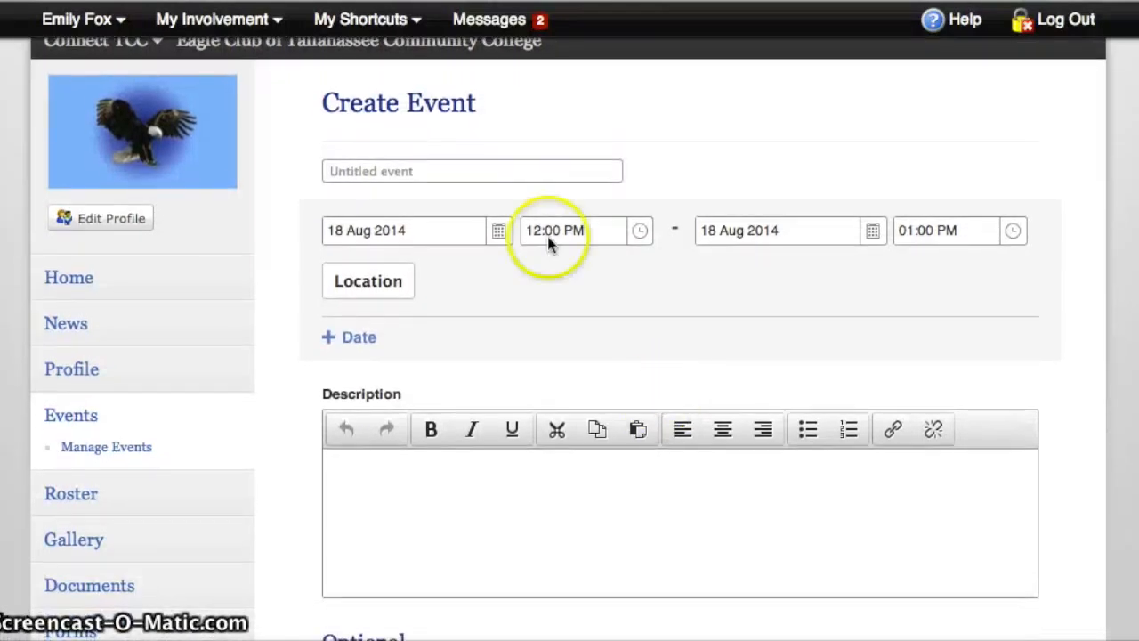
left_click(470, 172)
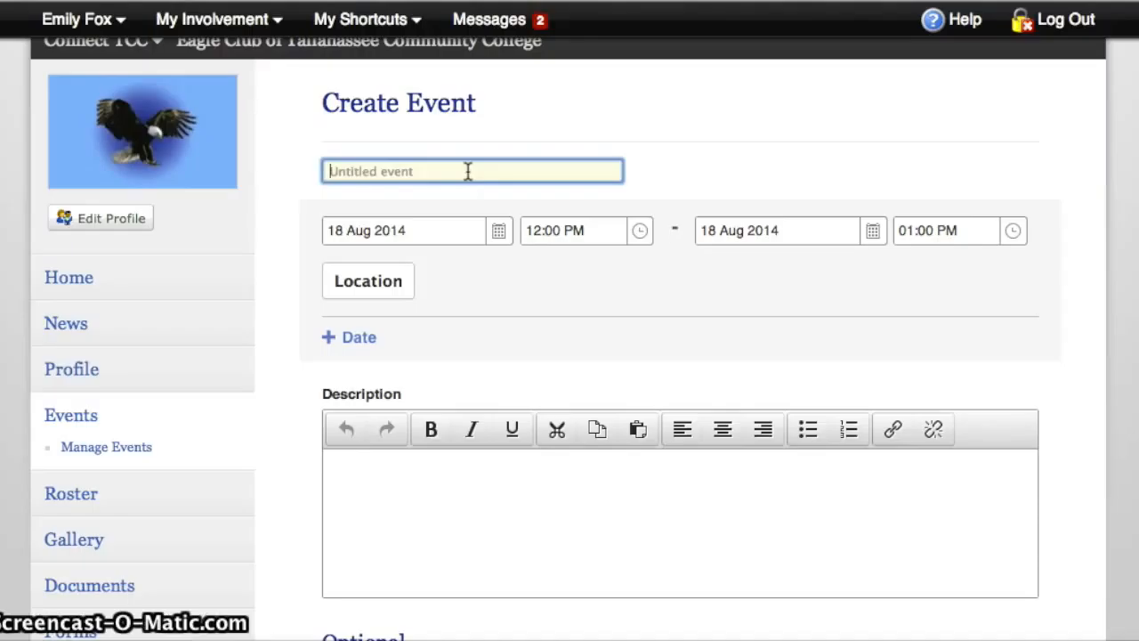
type("Basketball Tailgate")
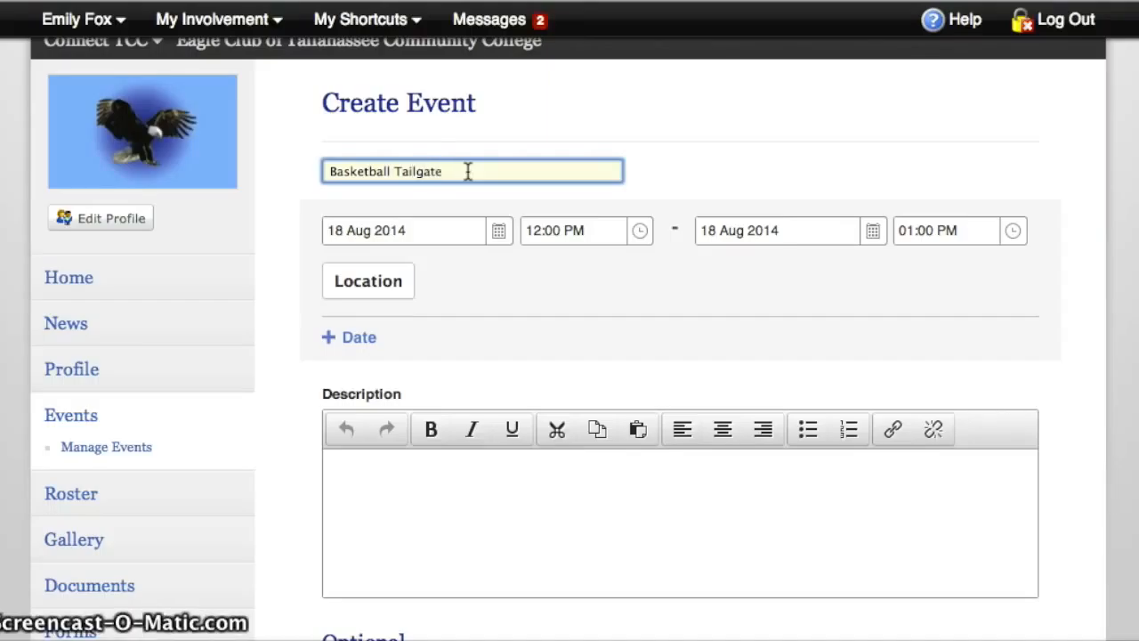
Set the event's start date to 29 Oct 2014
left_click(497, 230)
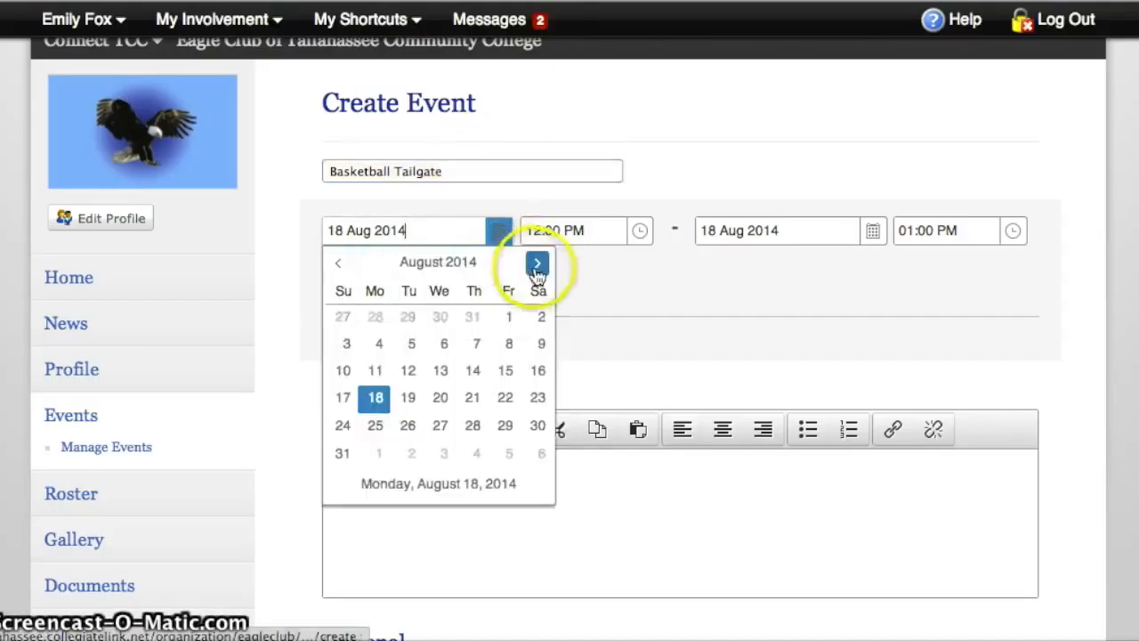
left_click(536, 263)
left_click(537, 262)
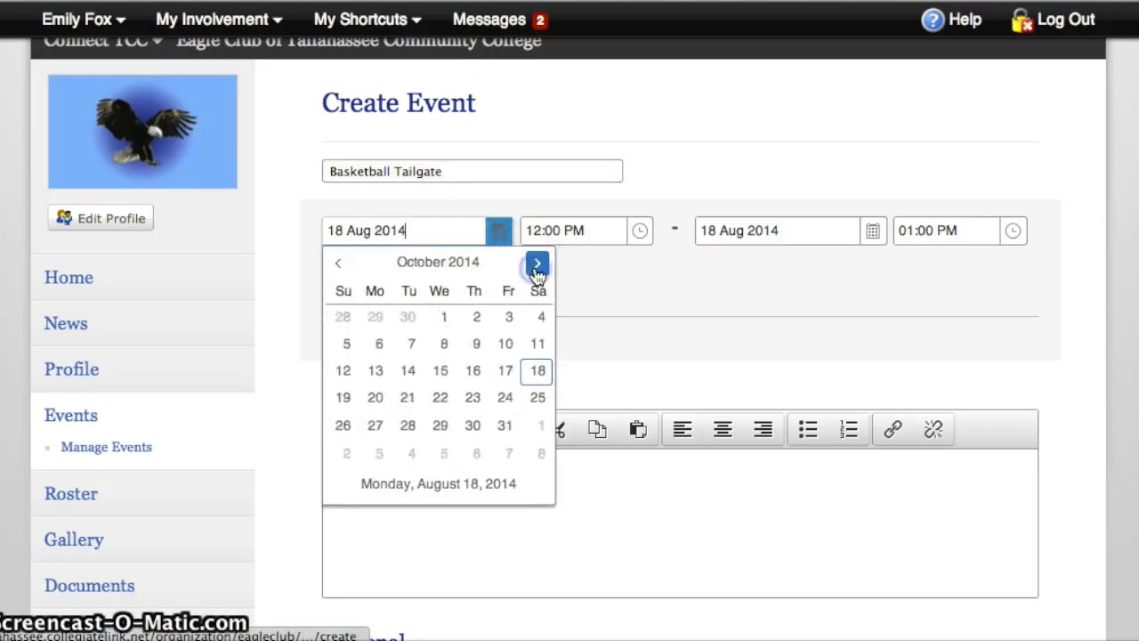
left_click(439, 425)
Set the event's start time to 04:00 PM and its end time to 05:00 PM
left_click(641, 233)
left_click_drag(637, 356, 636, 400)
left_click(602, 385)
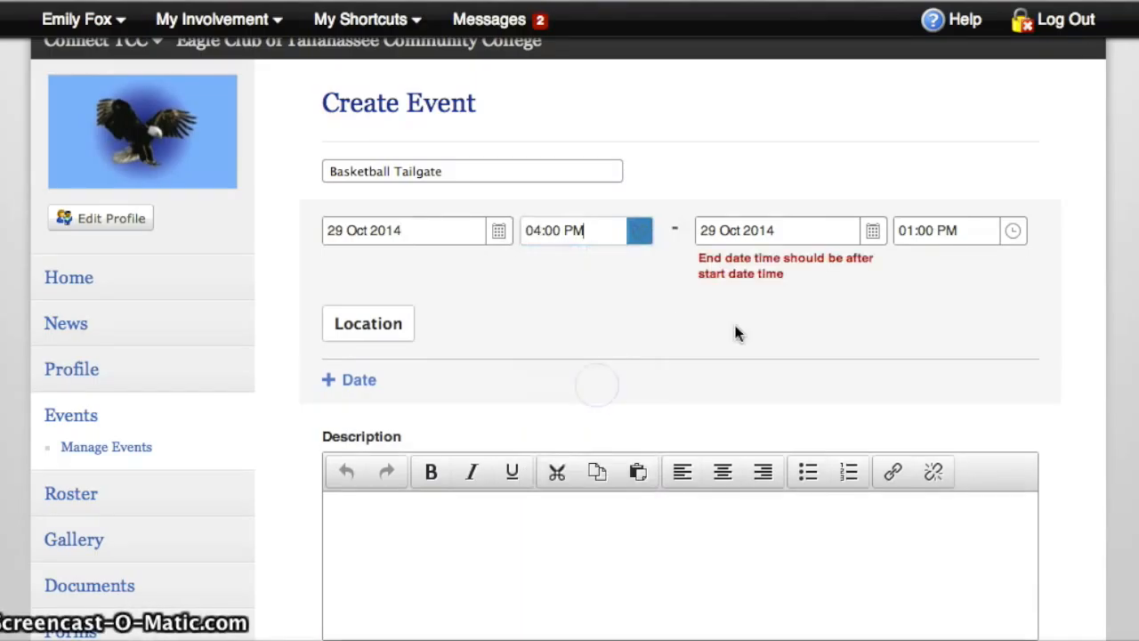
left_click(1013, 233)
left_click_drag(1011, 355, 1014, 396)
left_click(961, 422)
Set the event location to Student Union Ballroom, picked from the suggested locations, and save it
left_click(374, 280)
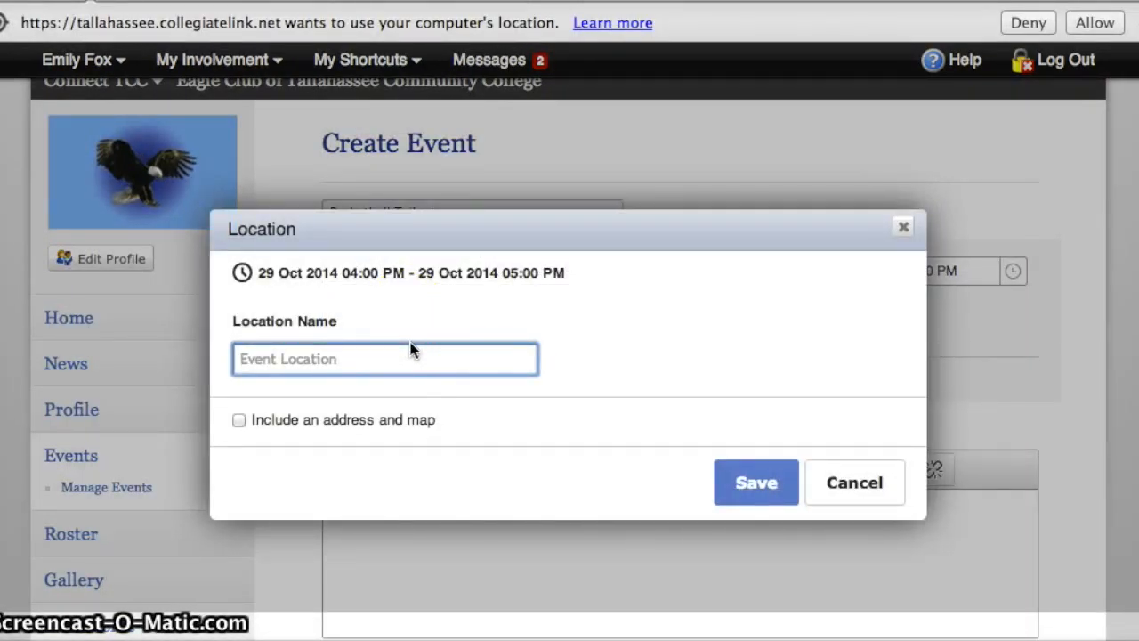
type("Stu")
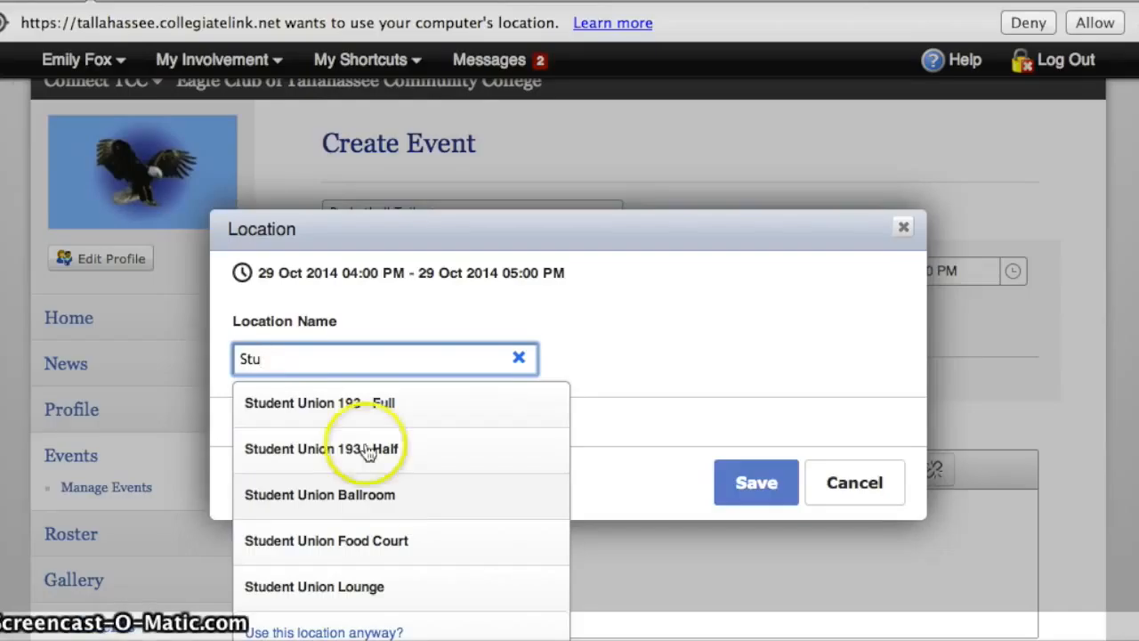
left_click(409, 505)
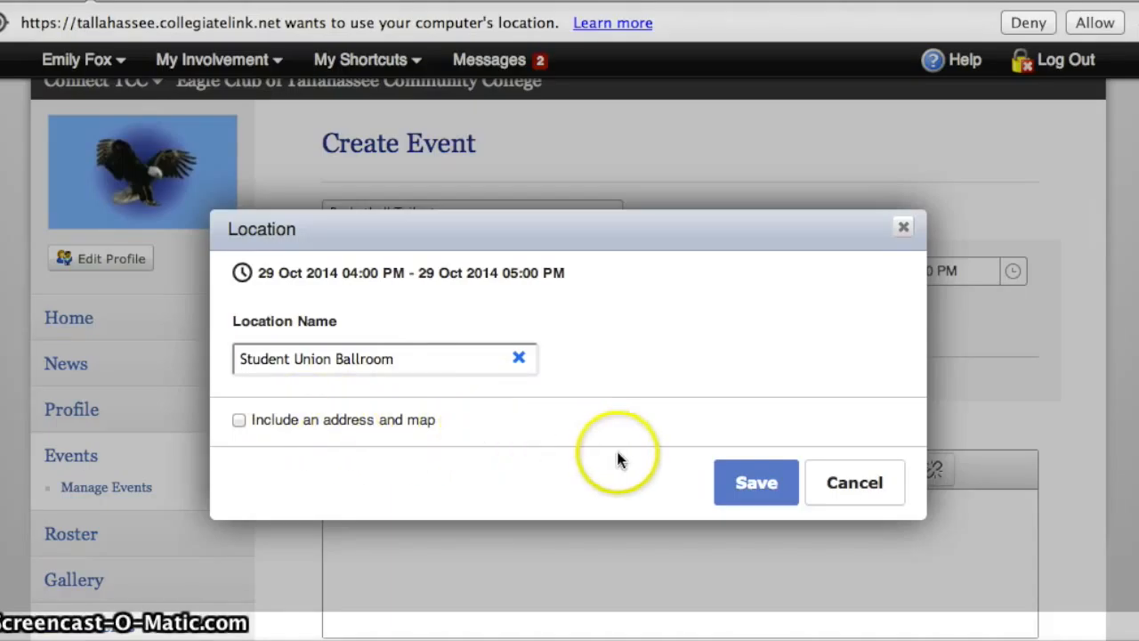
left_click(757, 485)
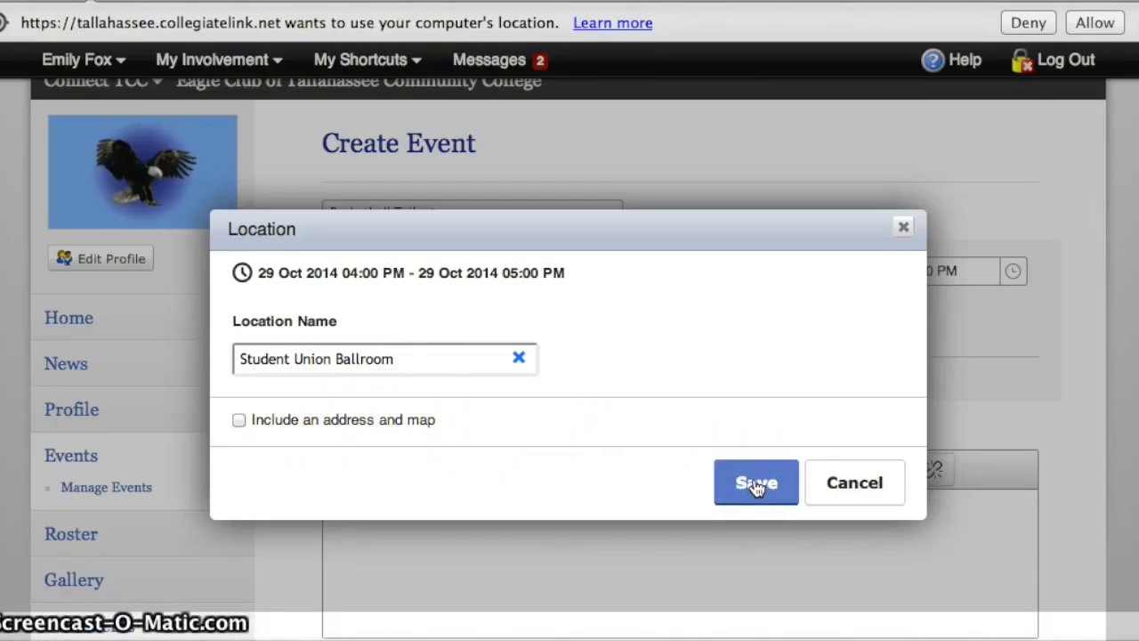
left_click(756, 485)
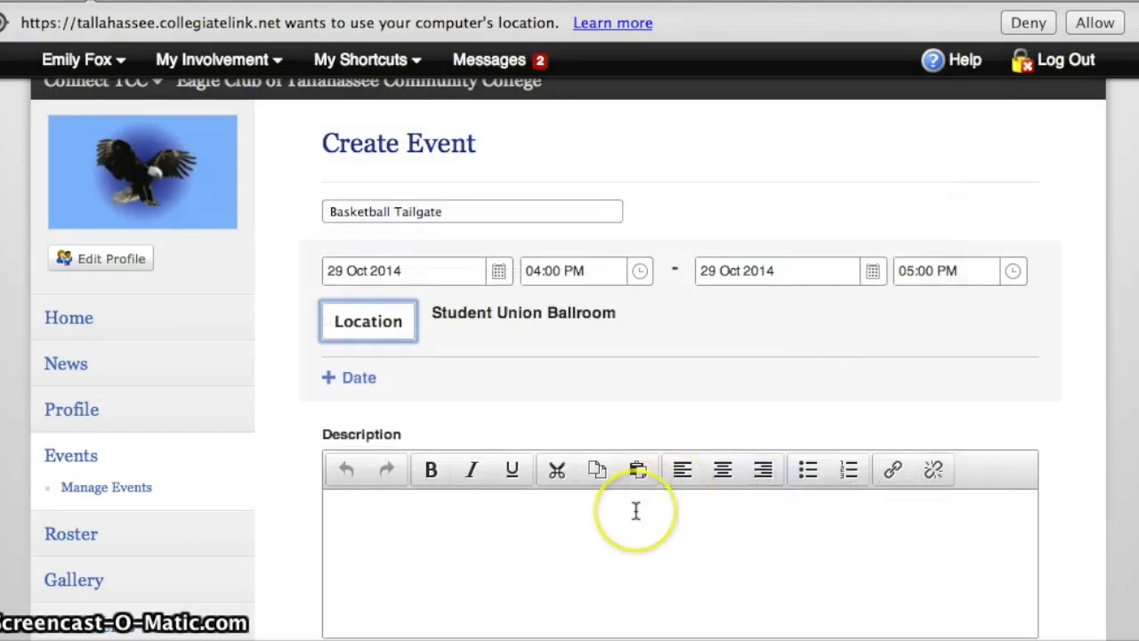
Enter the event description "Basketball Game Tailgate! Free food and games to get students and staff excited for TCC's victory!"
scroll(636, 508, "down", 1)
scroll(635, 510, "down", 3)
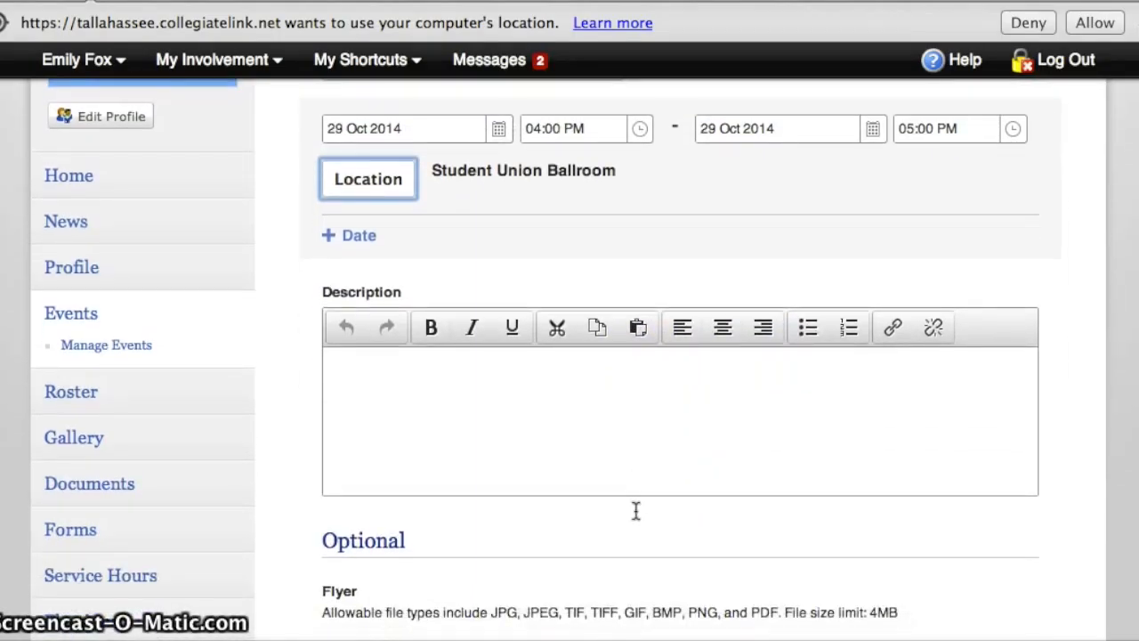
left_click(485, 383)
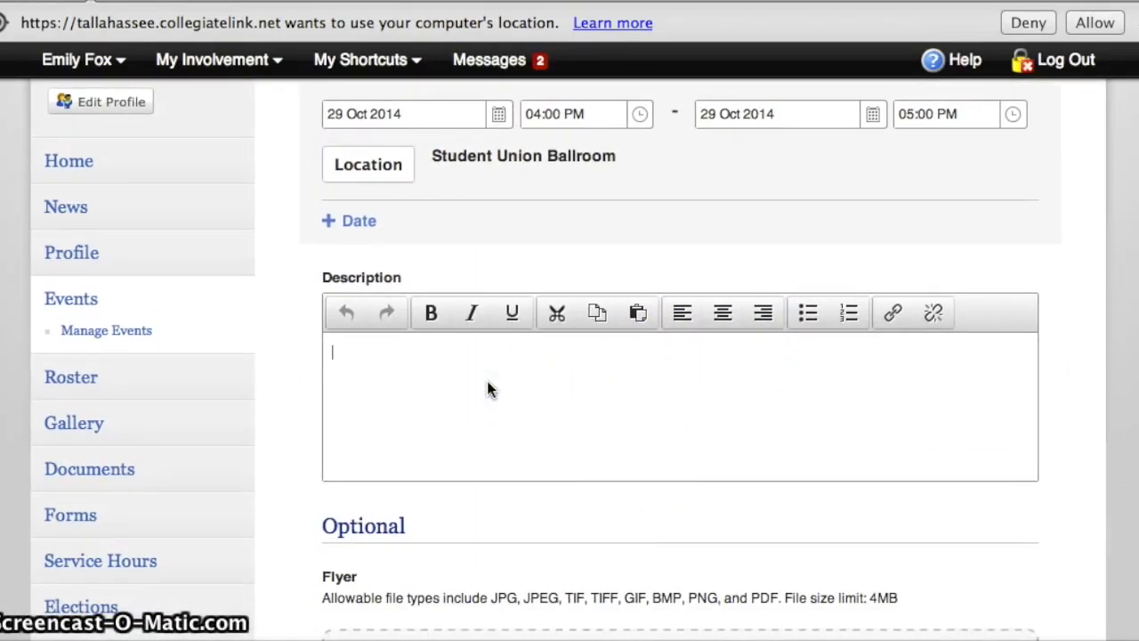
type("Basketball Game Tailgate! Free food ang")
key("BackSpace")
type("d games to get students and staff excited for TCC")
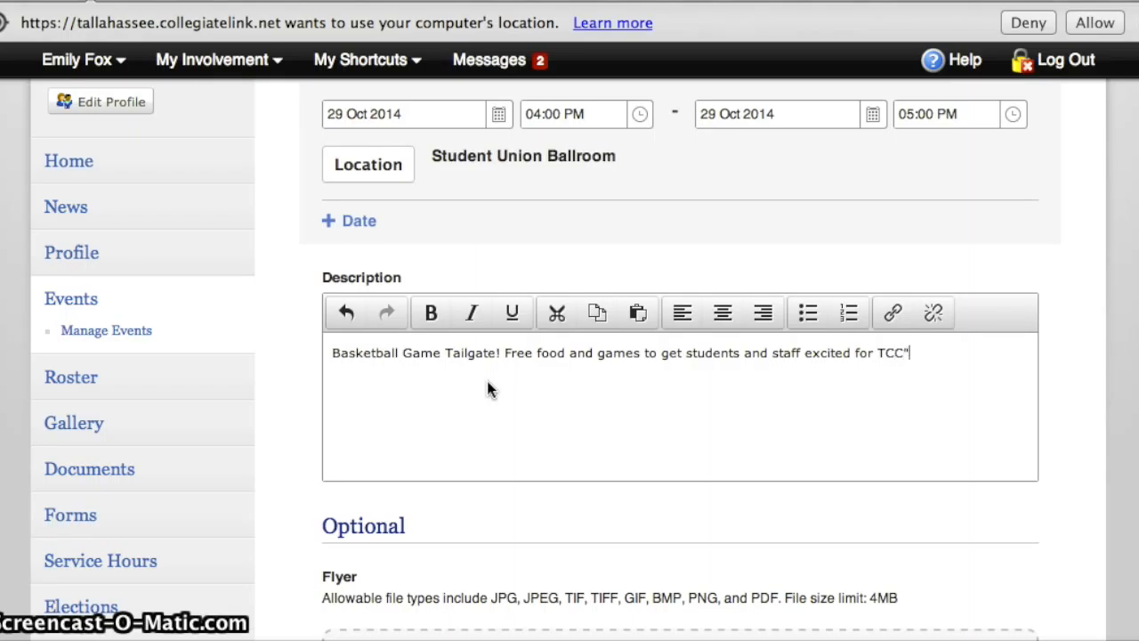
type("victory!")
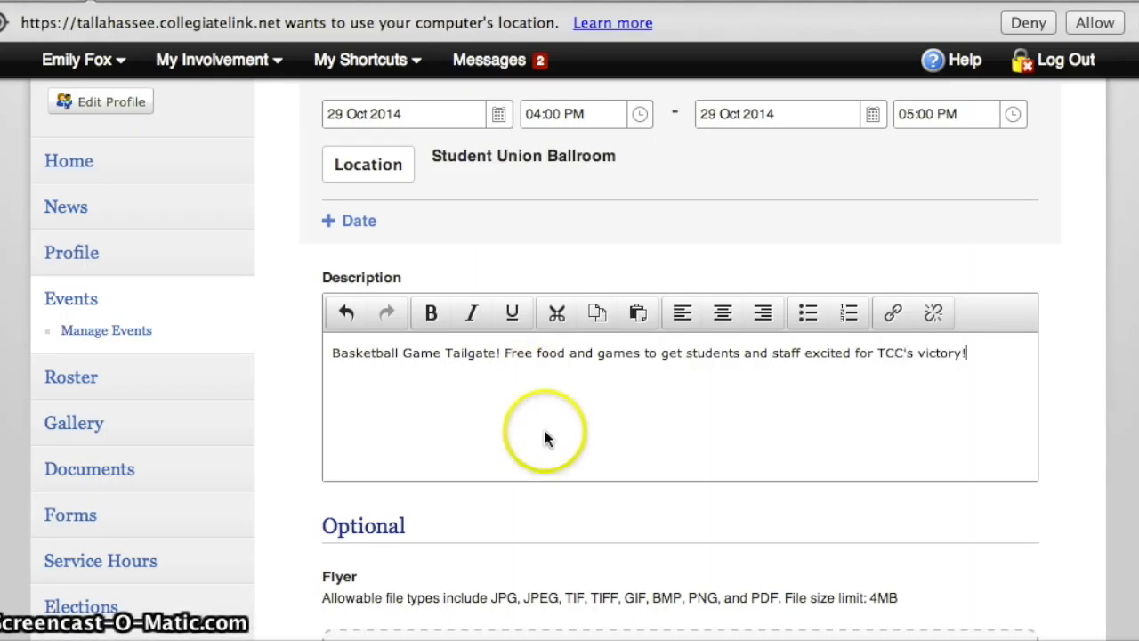
Attach the TCC Basketball tailgate Word document from the Desktop as the event flyer
scroll(541, 457, "down", 3)
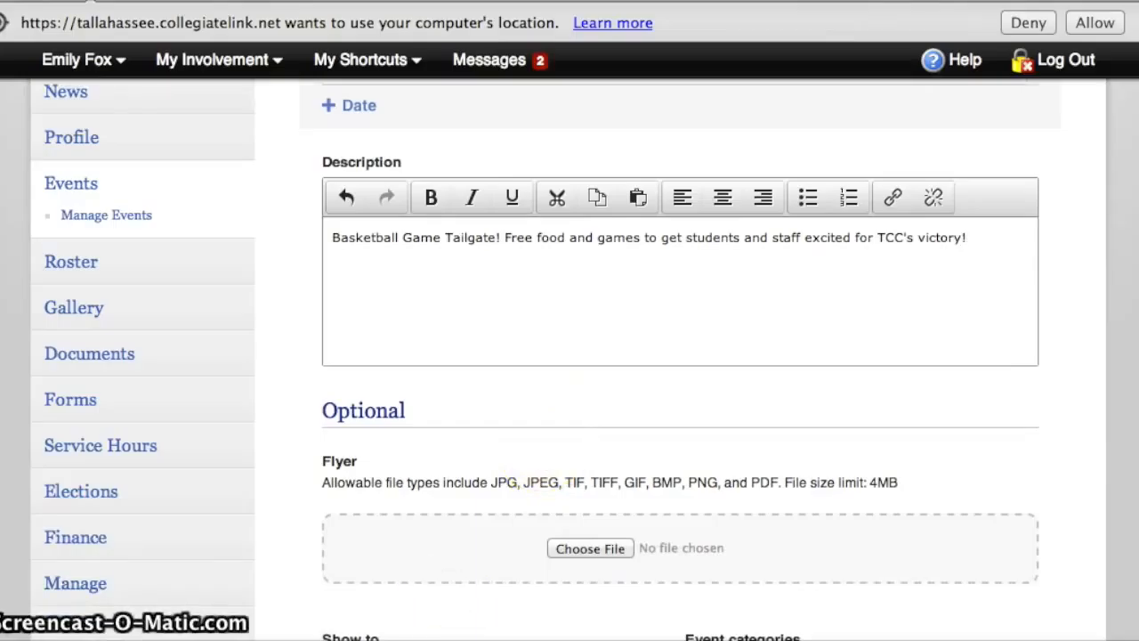
left_click(589, 426)
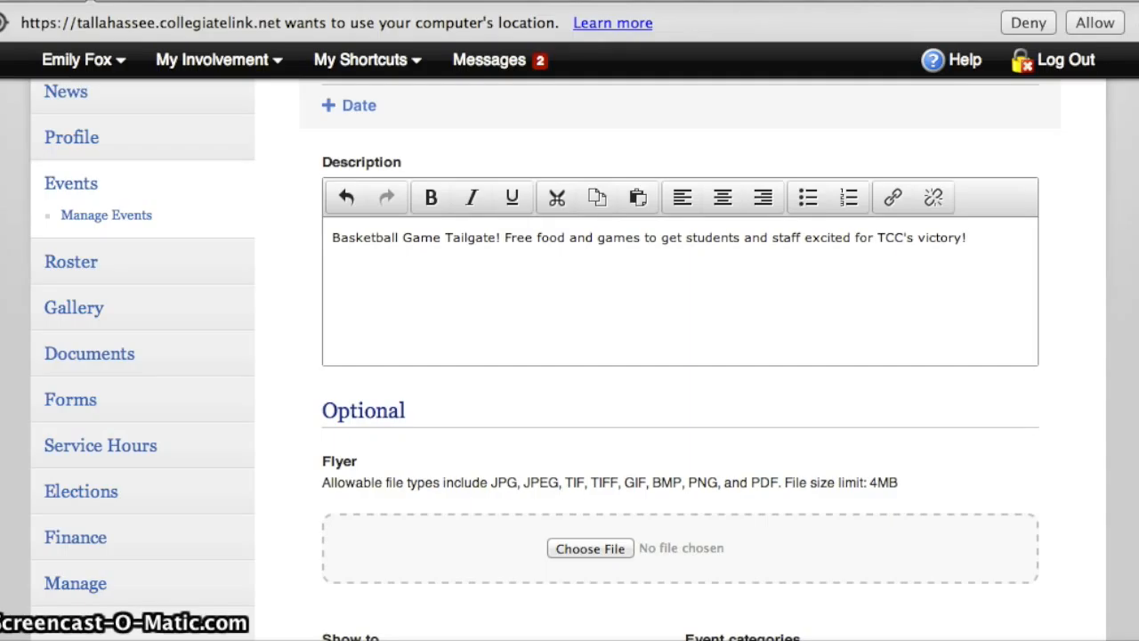
left_click(590, 547)
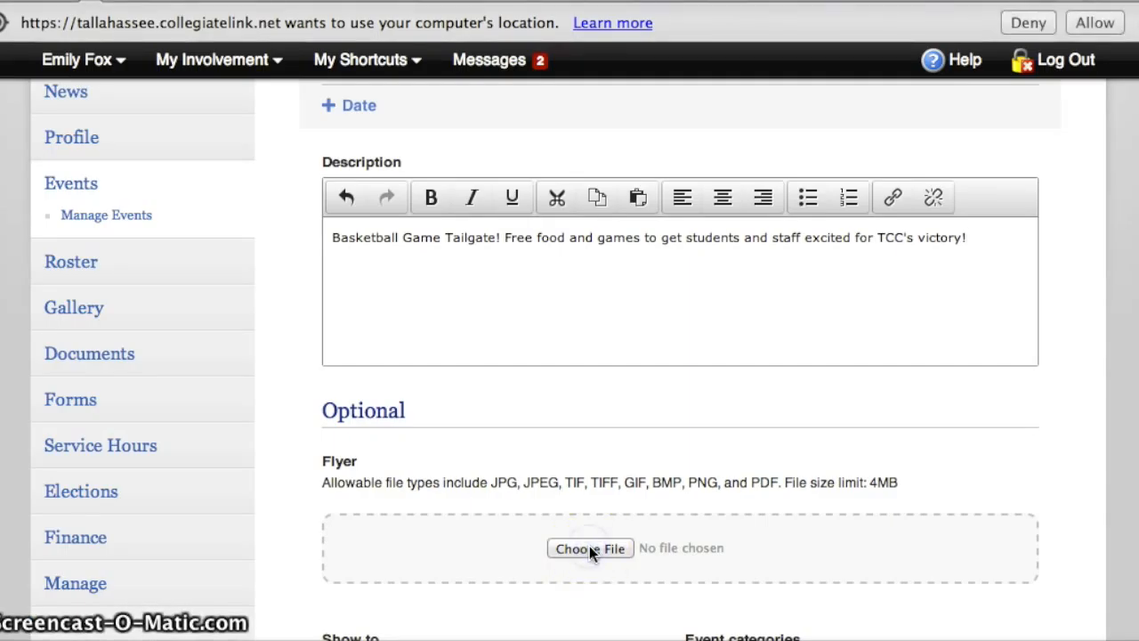
left_click(594, 559)
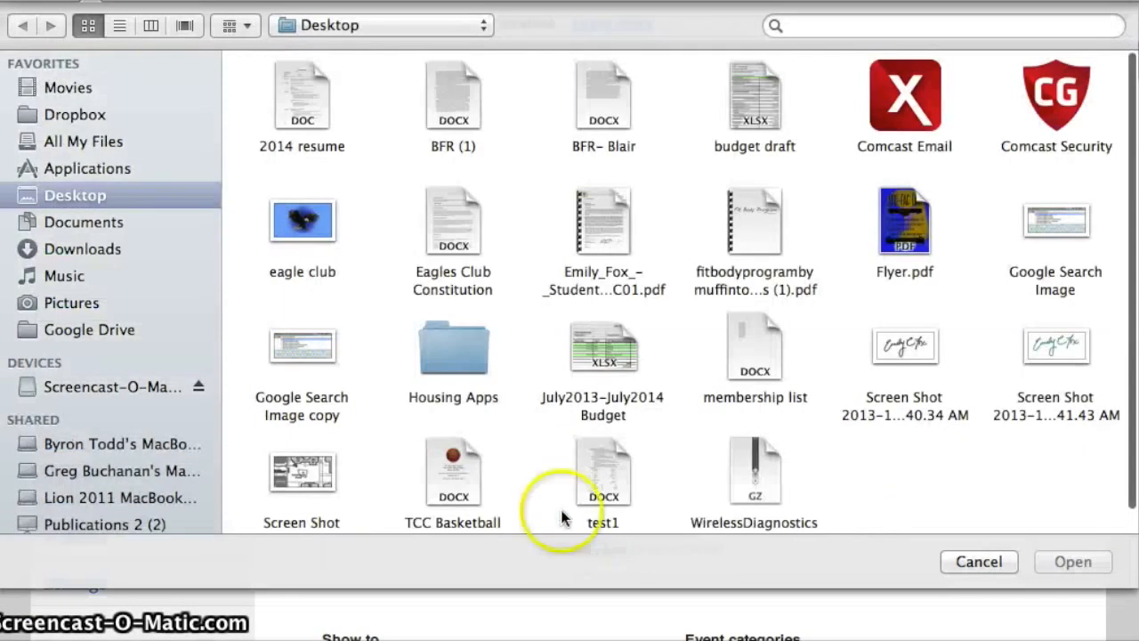
left_click(452, 471)
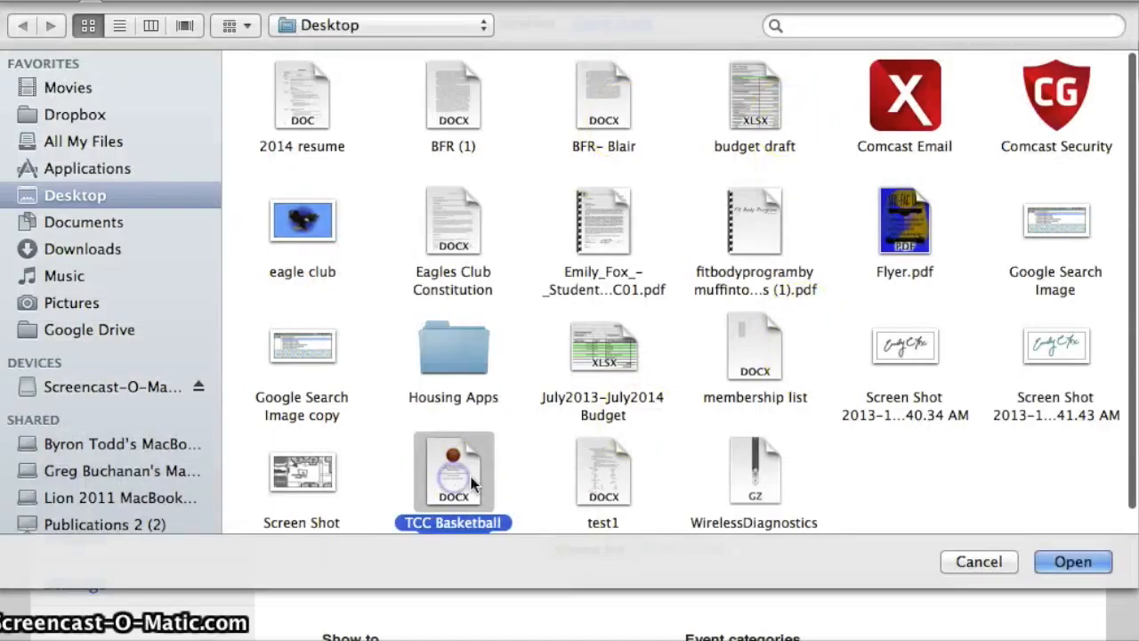
left_click(1072, 562)
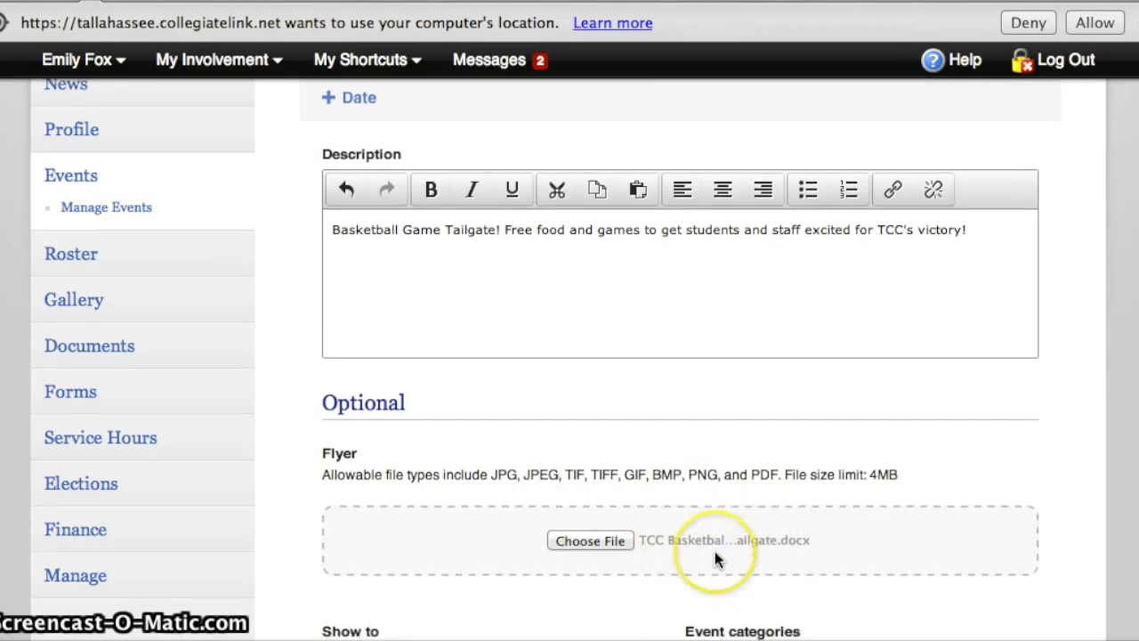
Try showing the event to Public, switch its visibility back to Campus Only, and allow Anyone to RSVP
scroll(717, 559, "down", 5)
scroll(714, 551, "down", 2)
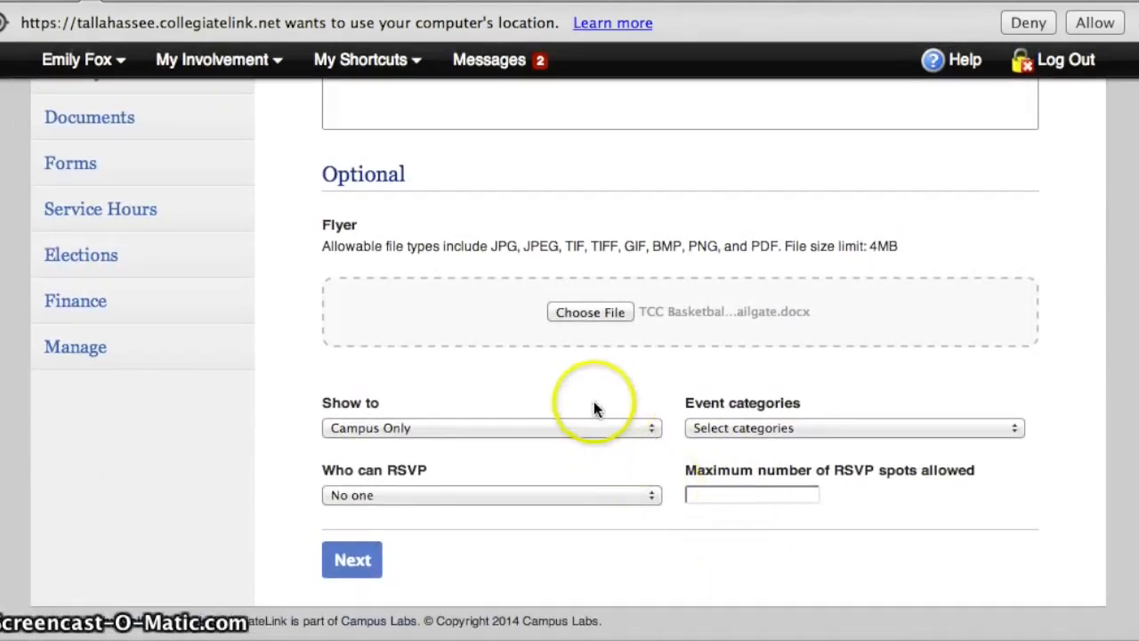
left_click(594, 427)
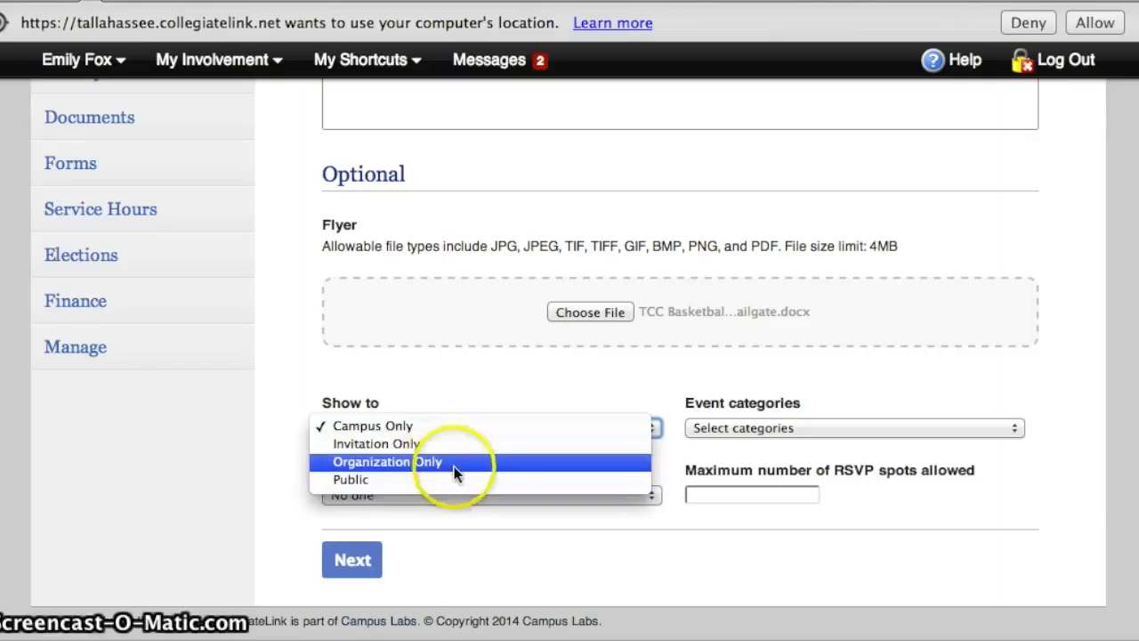
left_click(408, 480)
left_click(420, 425)
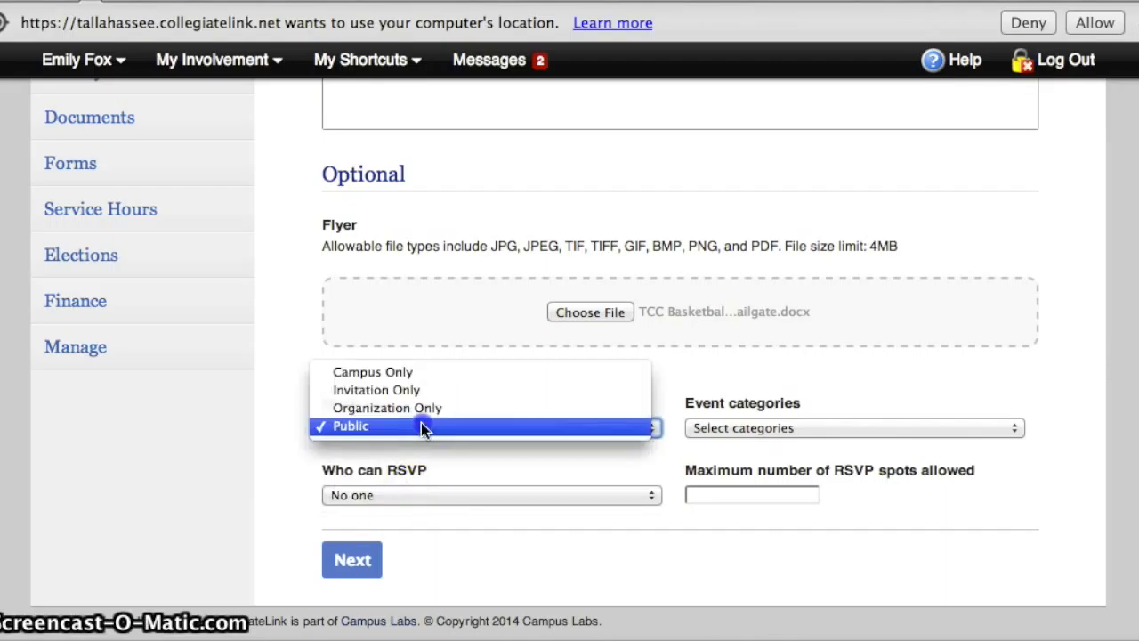
left_click(411, 372)
left_click(416, 494)
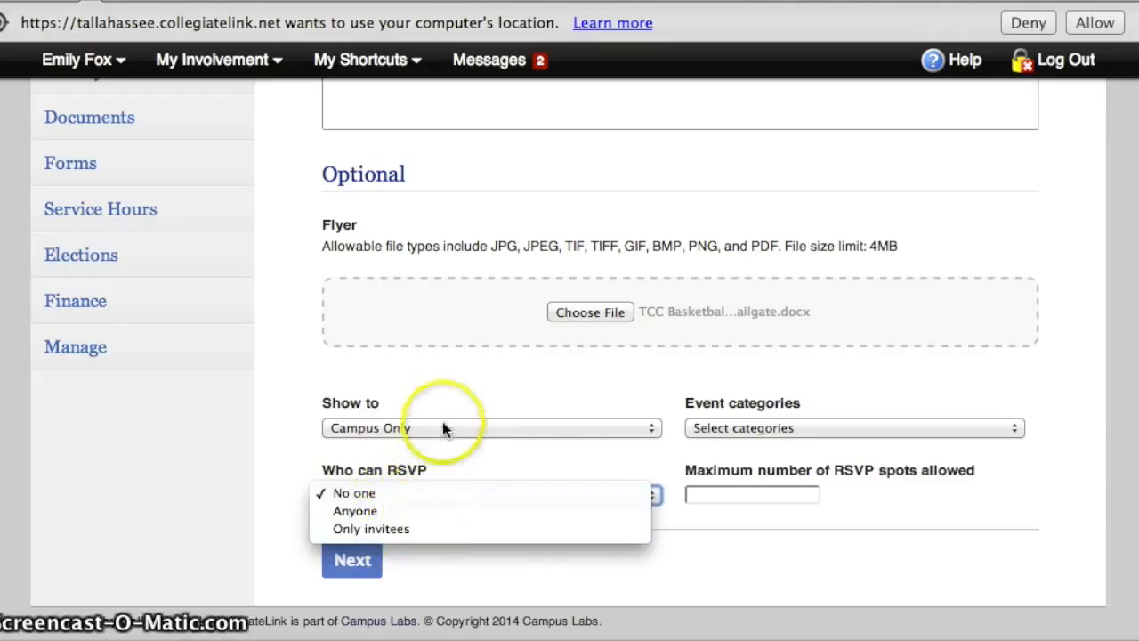
left_click(407, 510)
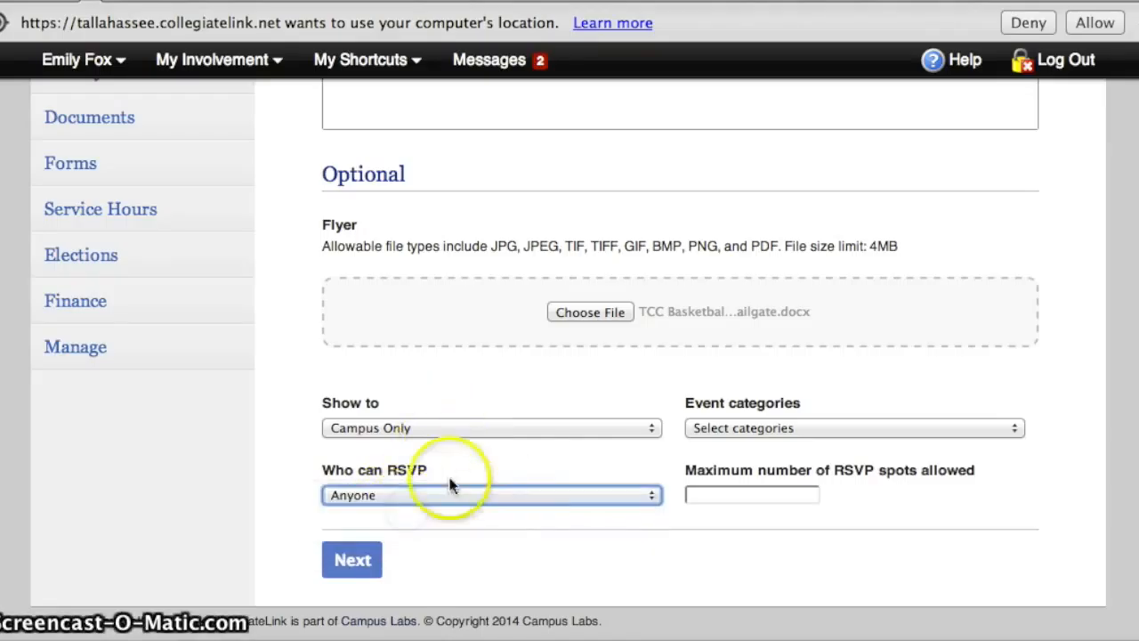
Assign the Social category to the event
left_click(863, 430)
left_click(834, 460)
left_click(783, 516)
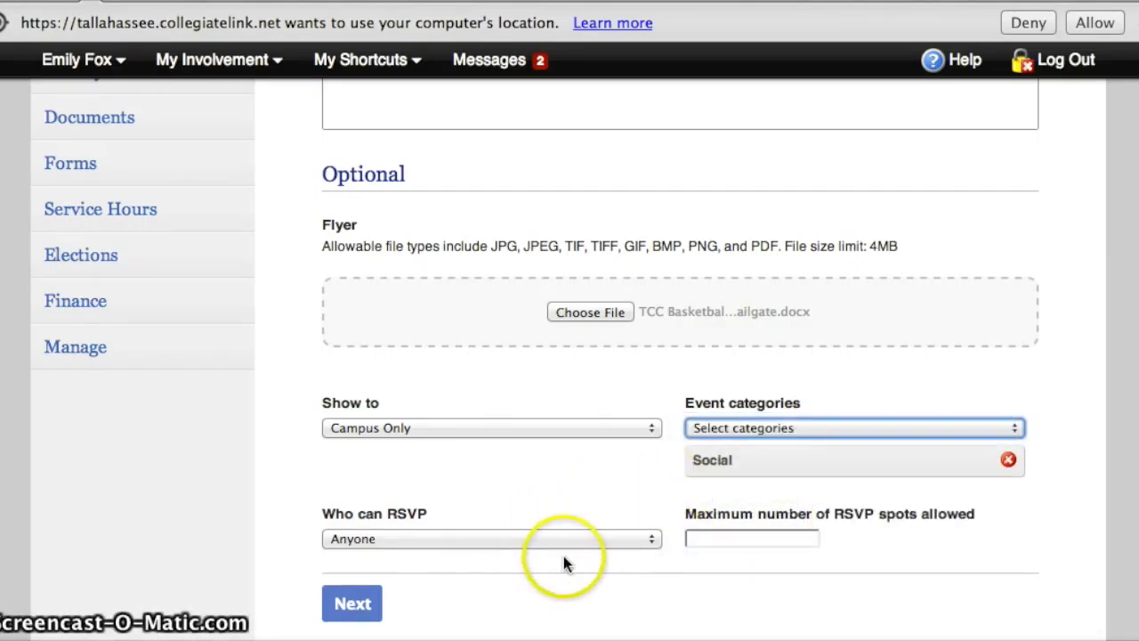
Leave the maximum number of RSVP spots blank and continue to the Event Additional Information Form
scroll(564, 561, "down", 1)
scroll(564, 567, "down", 1)
left_click(722, 494)
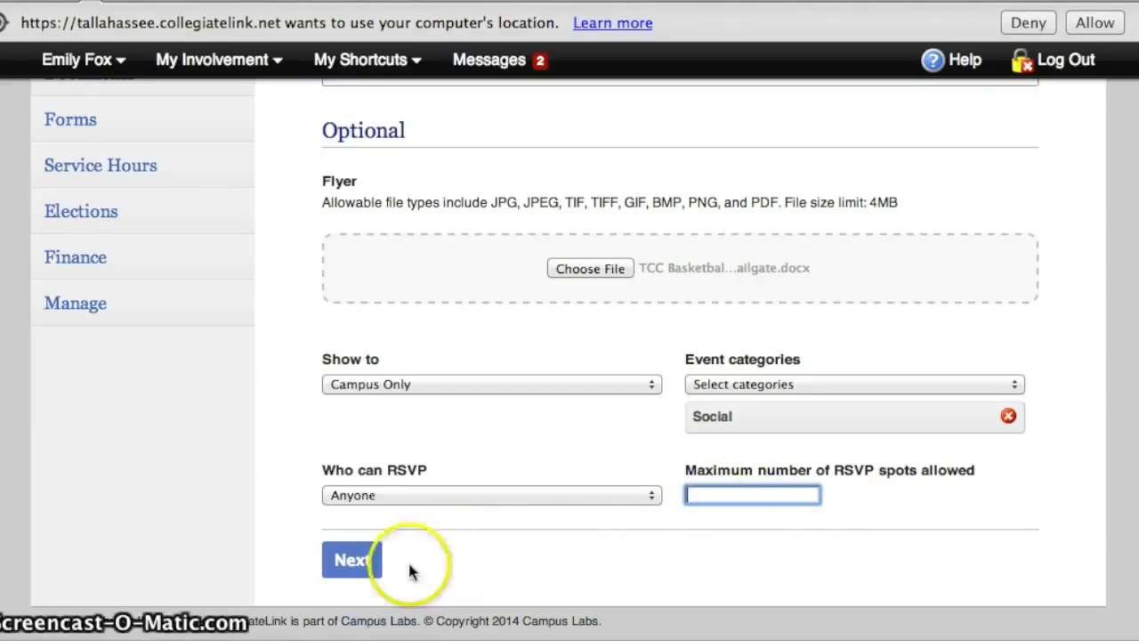
left_click(330, 562)
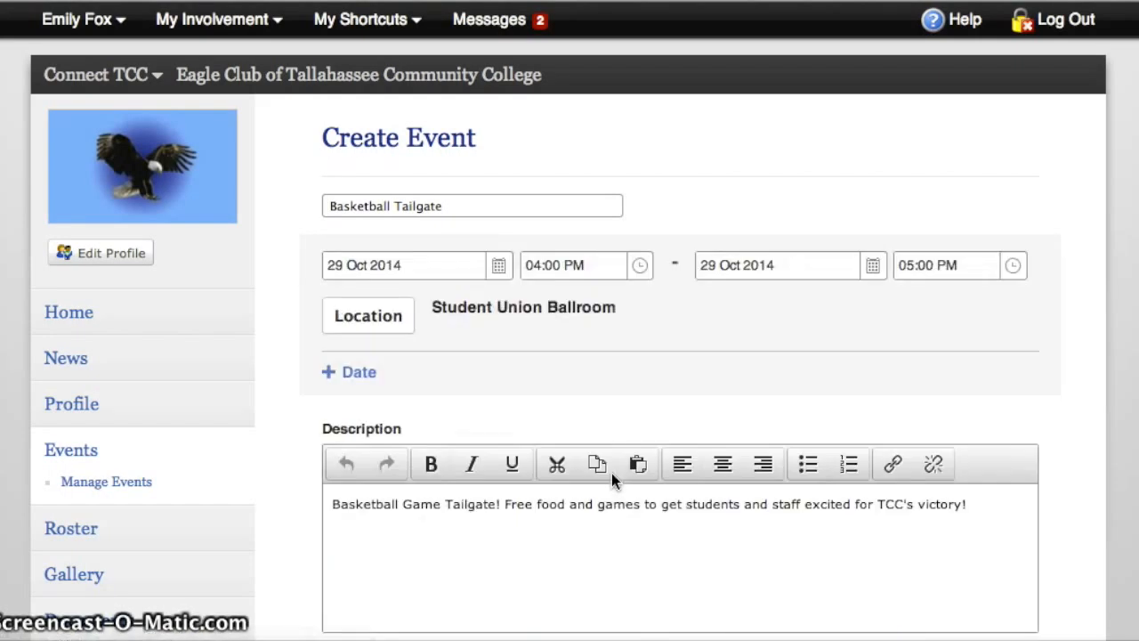
scroll(636, 347, "down", 6)
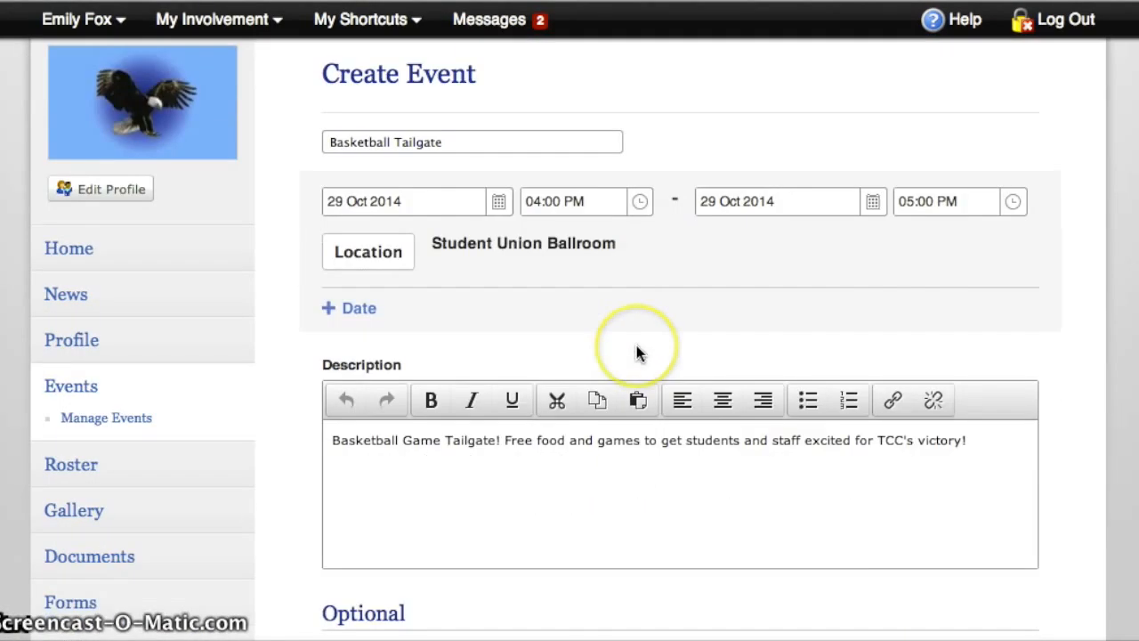
left_click(360, 558)
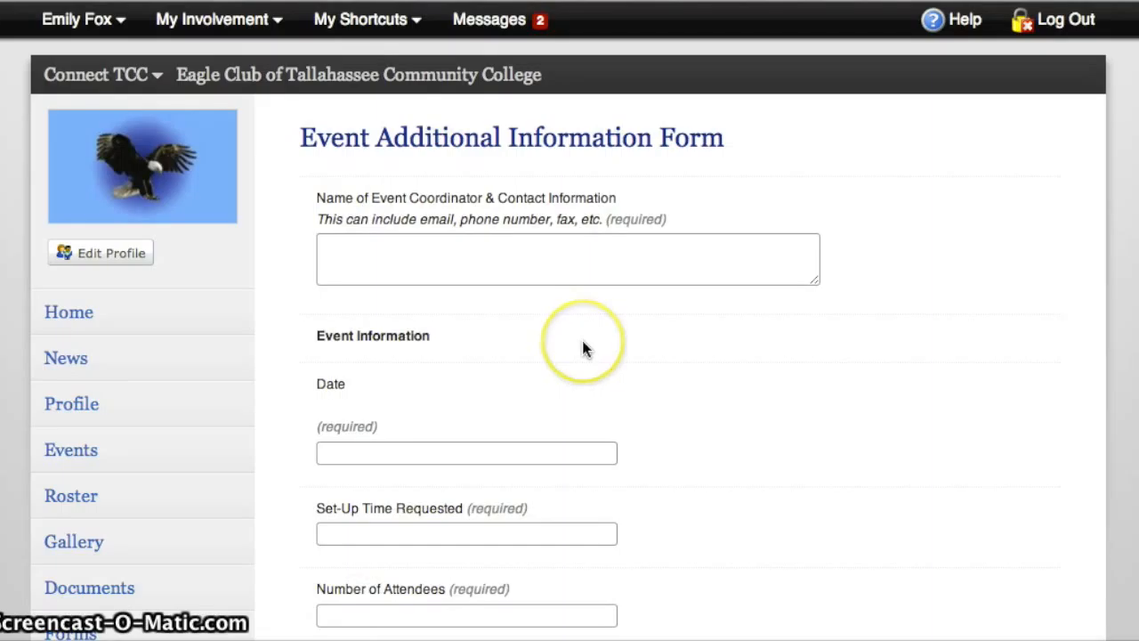
Enter the event coordinator's full name and e-mail address as the contact information
scroll(583, 348, "down", 1)
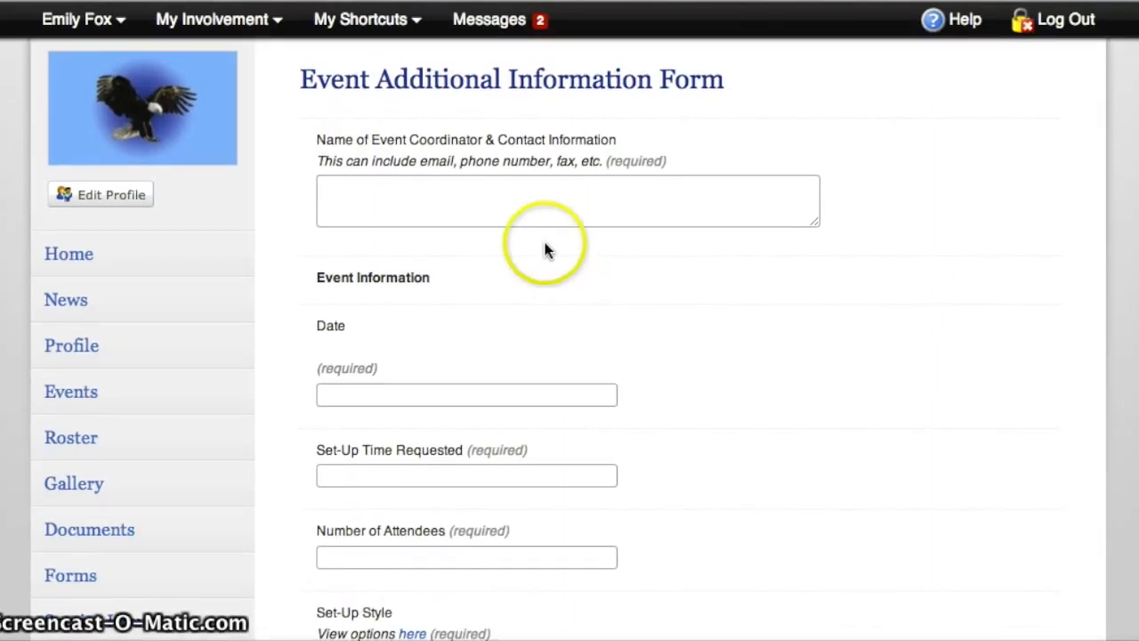
left_click(512, 196)
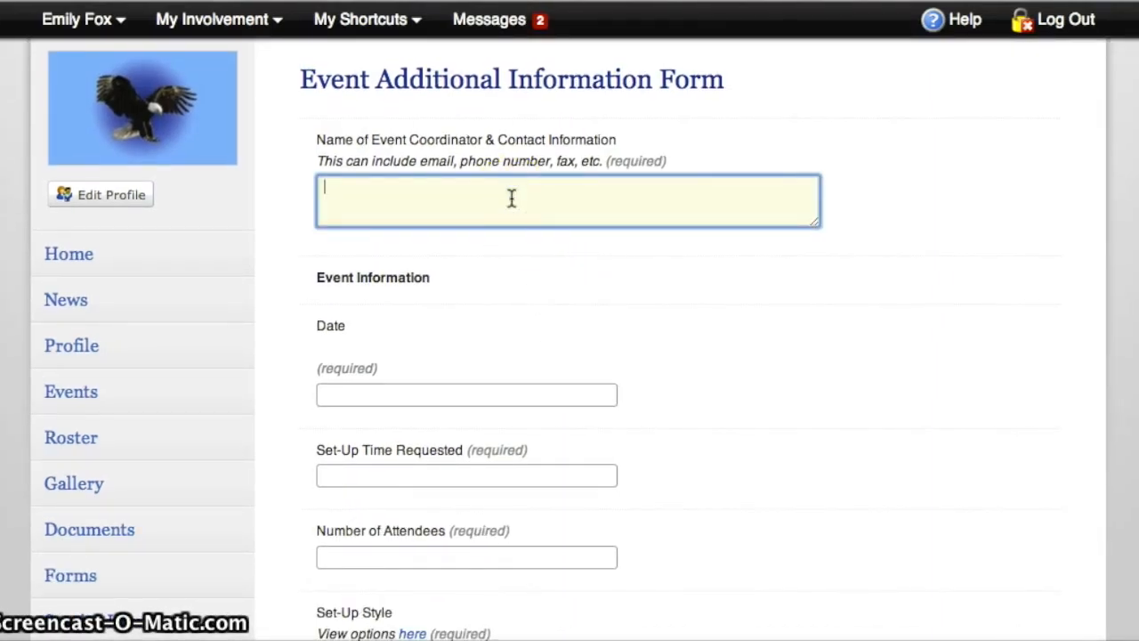
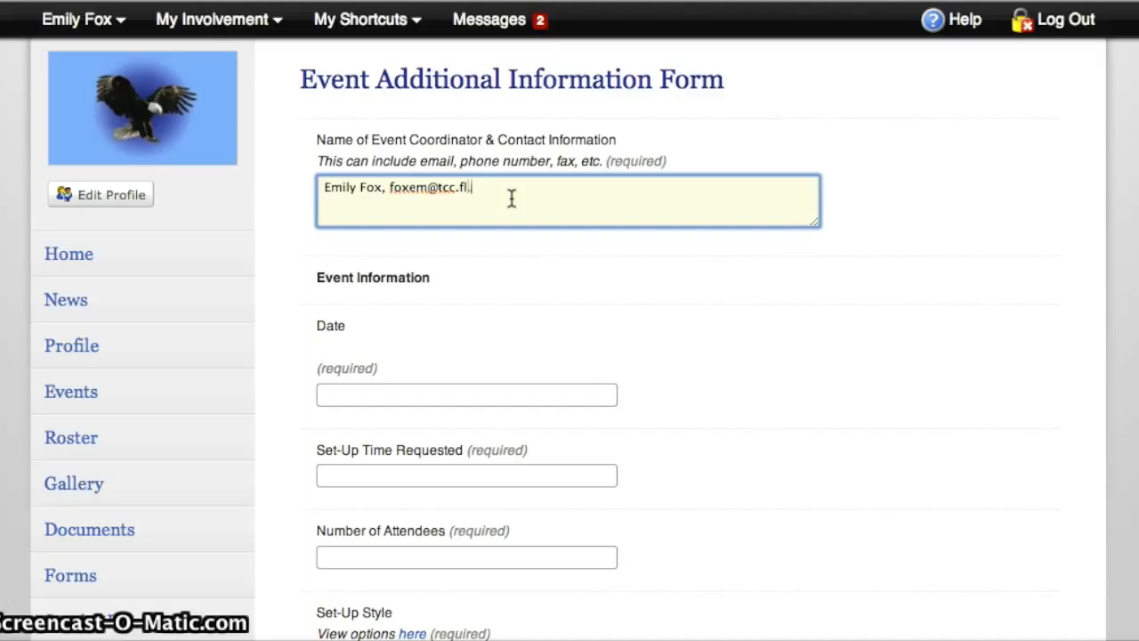
left_click(477, 203)
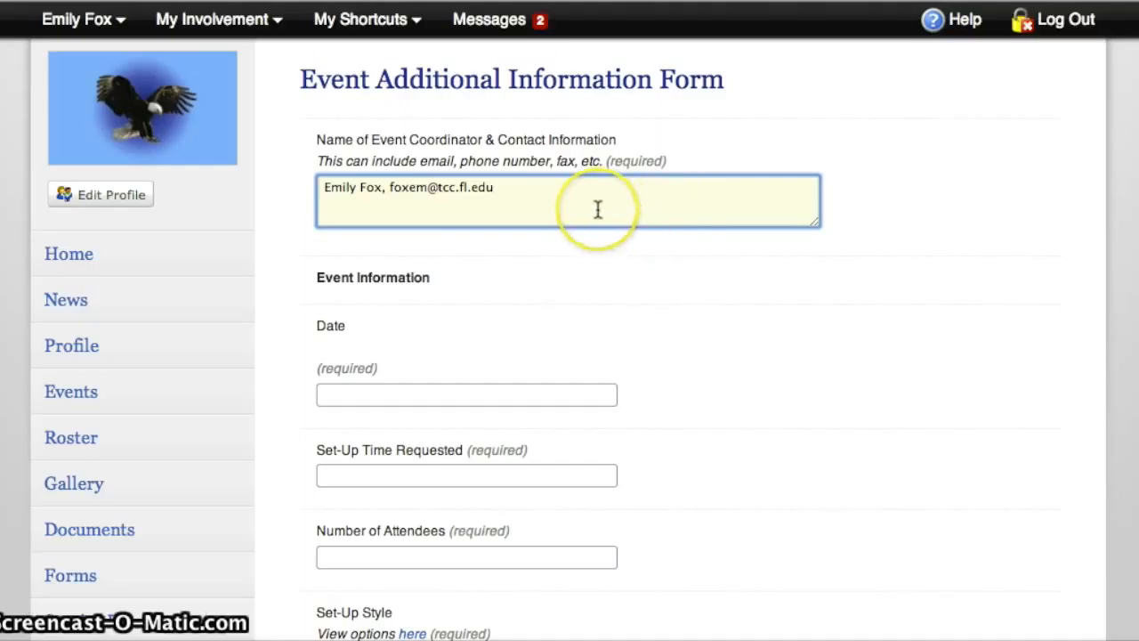
Enter October 29th, 2014 as the event date in the additional information form
left_click(448, 399)
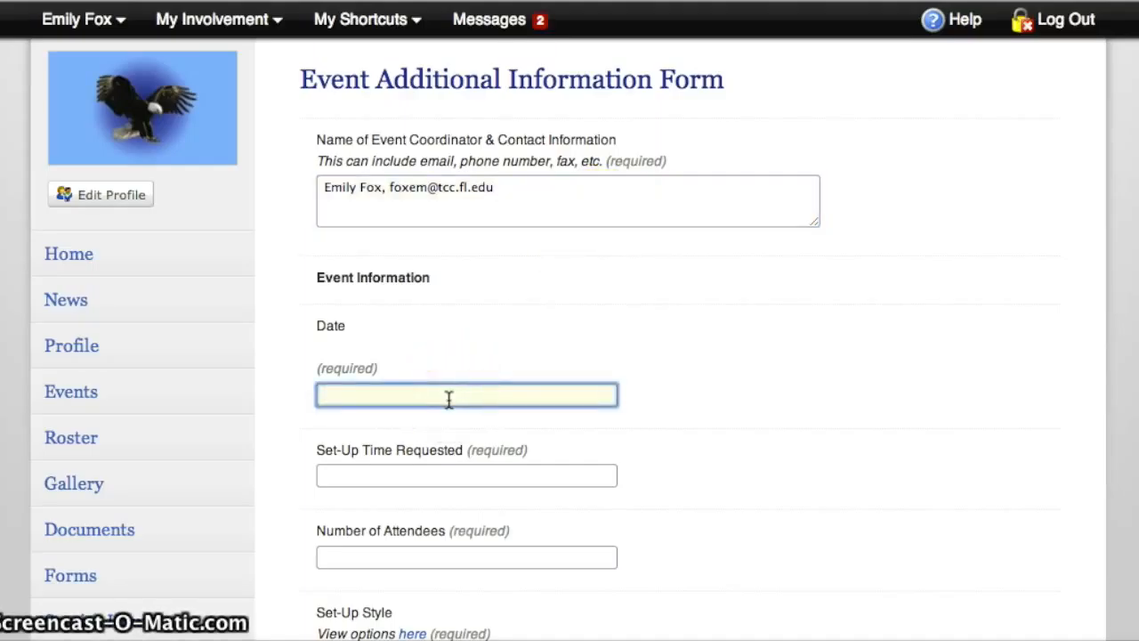
type("October 29th, 2014")
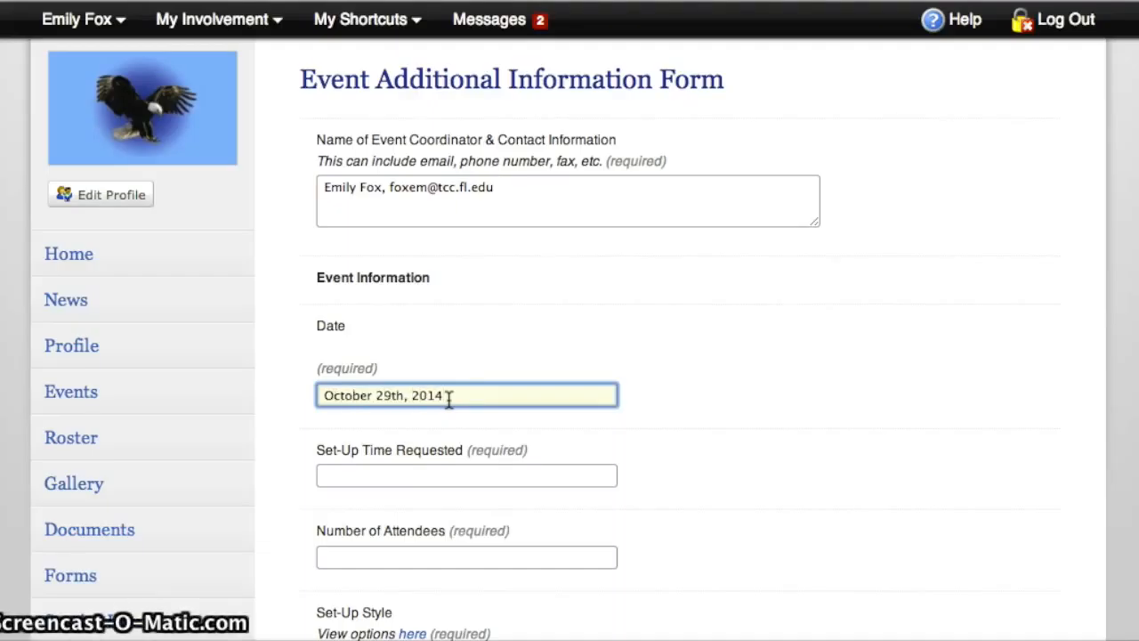
key("Tab")
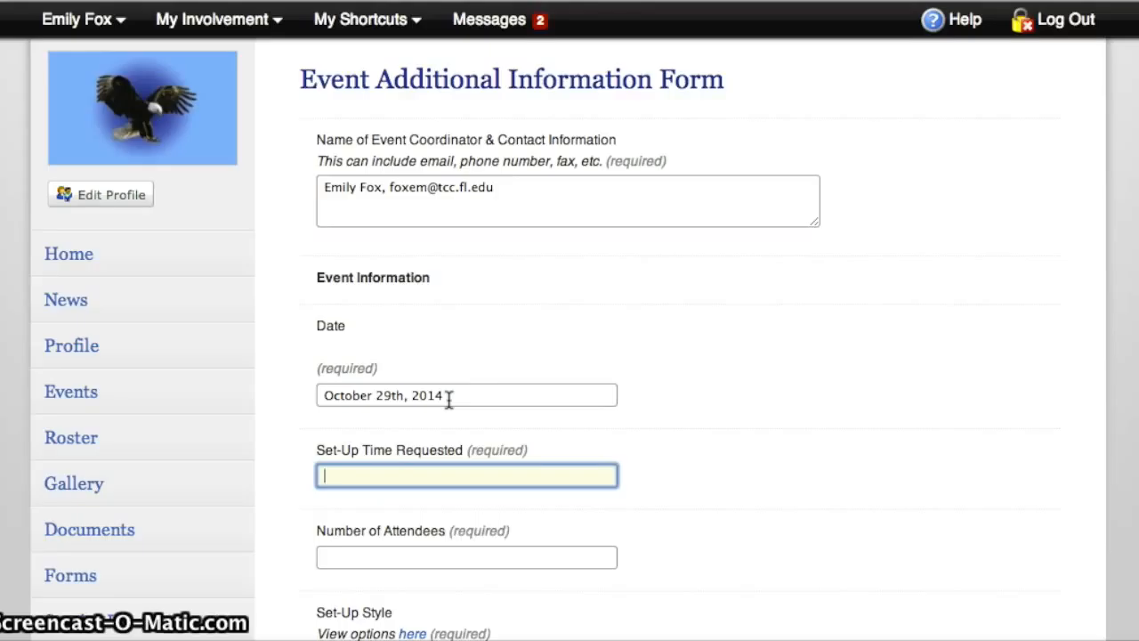
Request a set-up time of 3:00pm and set the number of attendees to 100
type("3p")
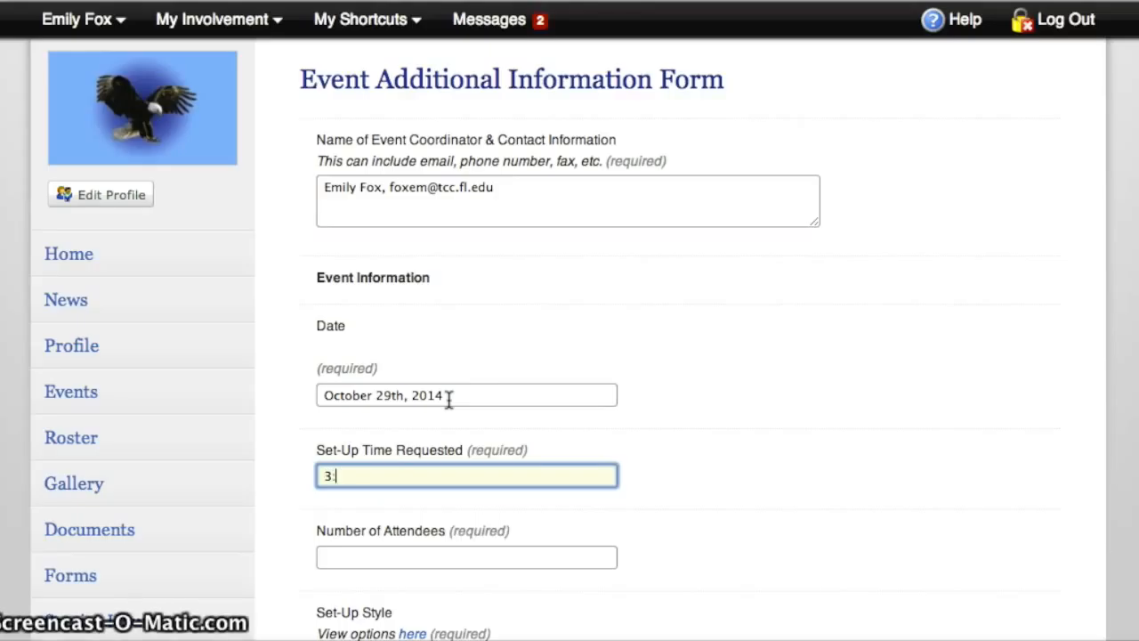
type("00pm")
key("Tab")
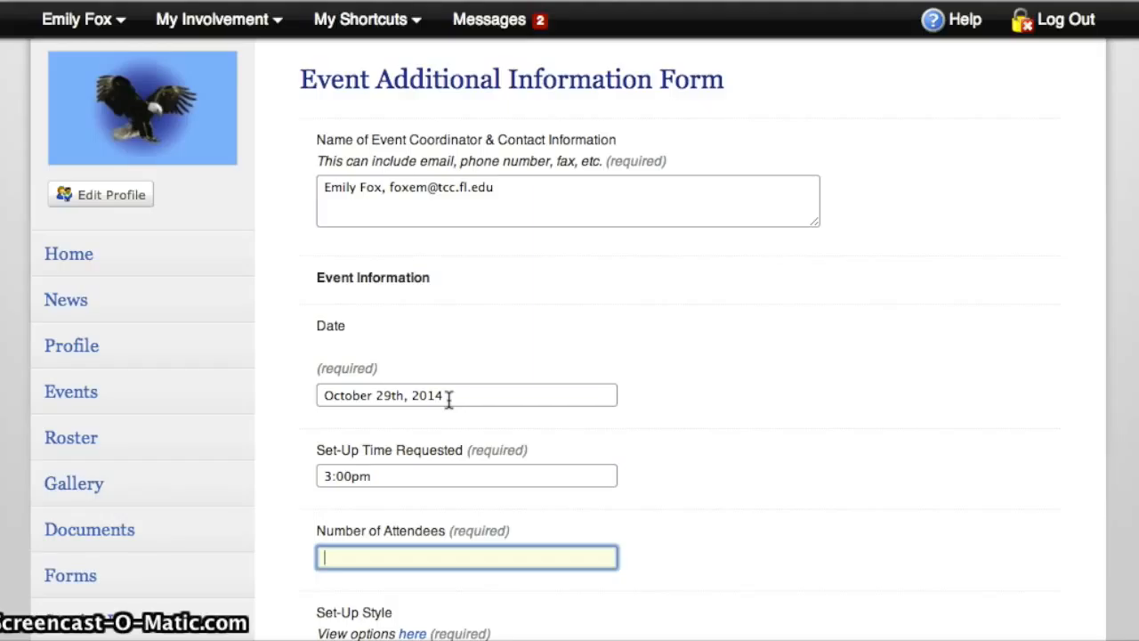
type("100")
key("Tab")
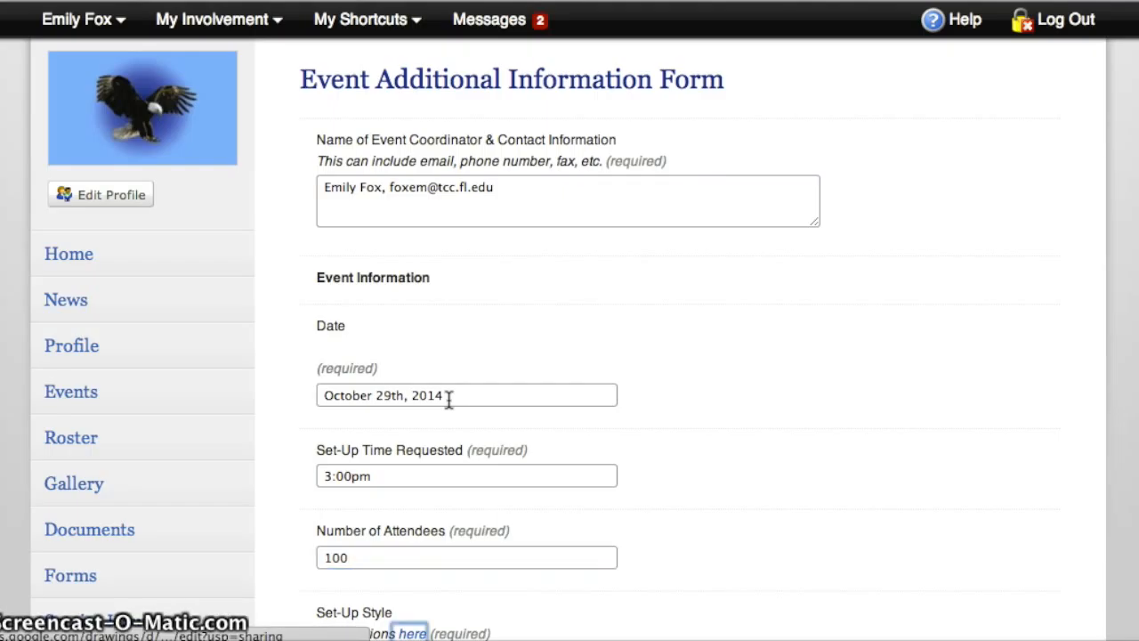
Examine the linked Seating Options drawing for the available set-up styles and close it
scroll(450, 400, "down", 4)
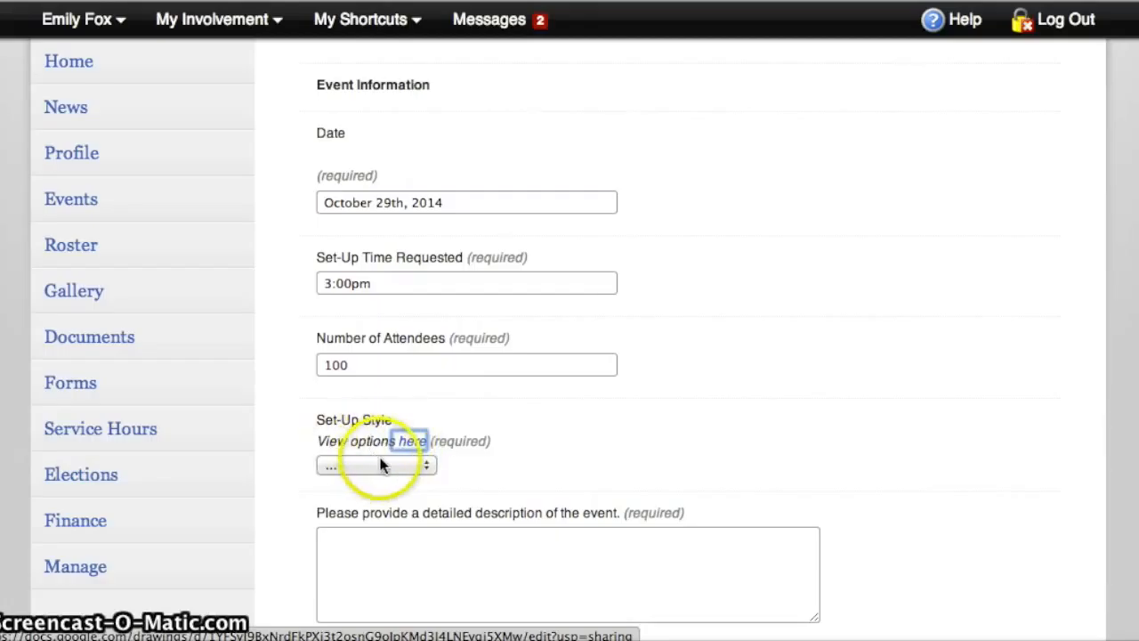
left_click(411, 442)
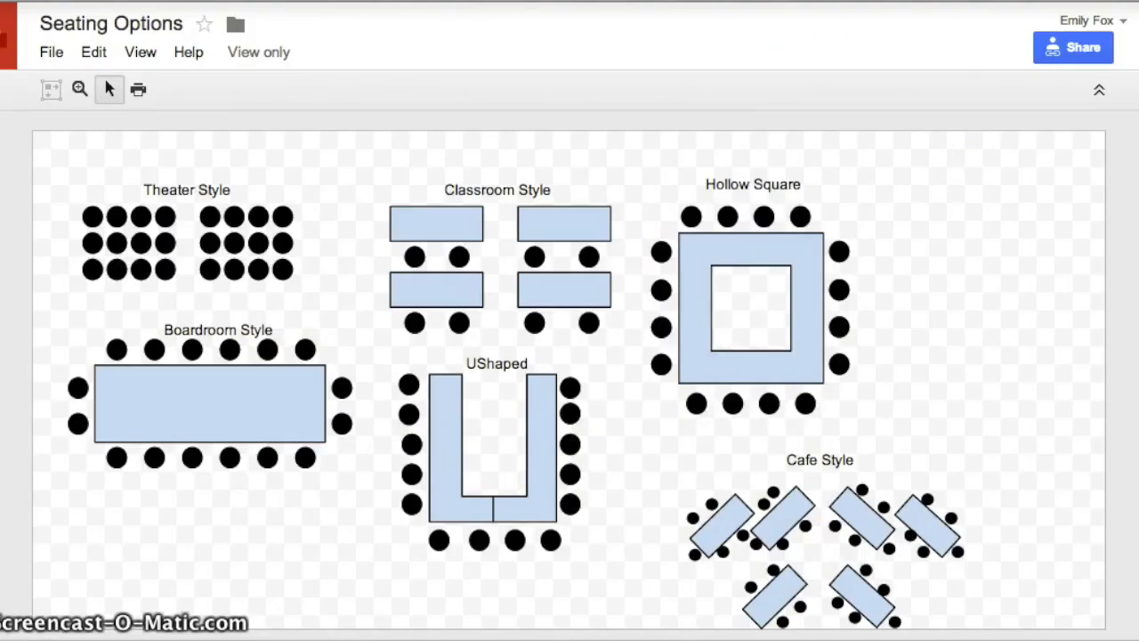
key("super+w")
Try the Cafe set-up style, and switch the choice to Other
left_click(426, 469)
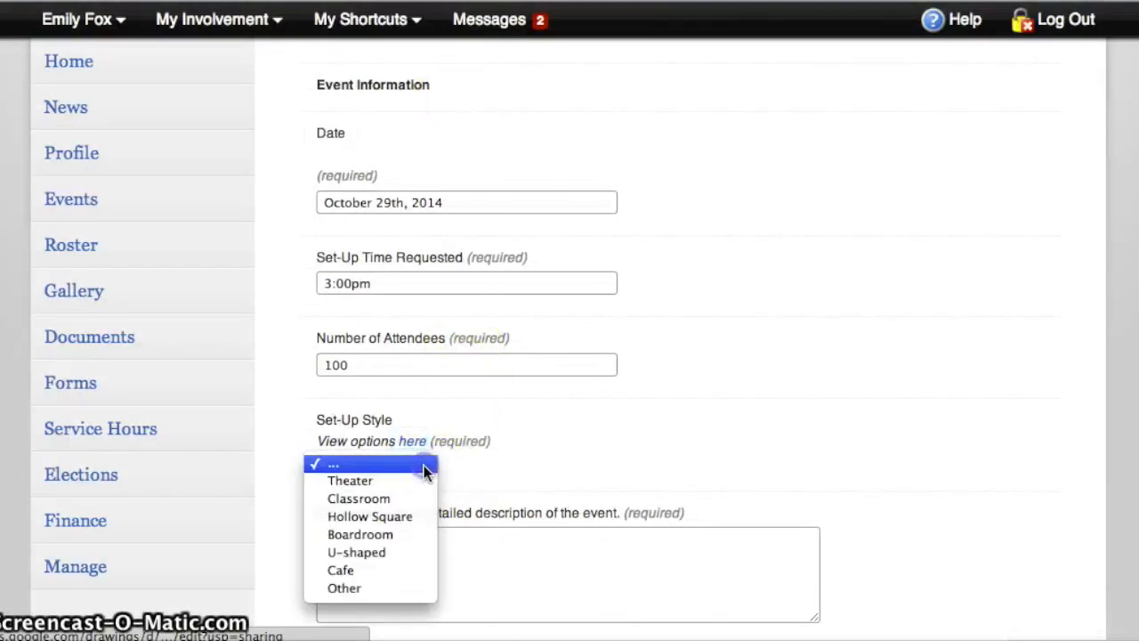
left_click(395, 569)
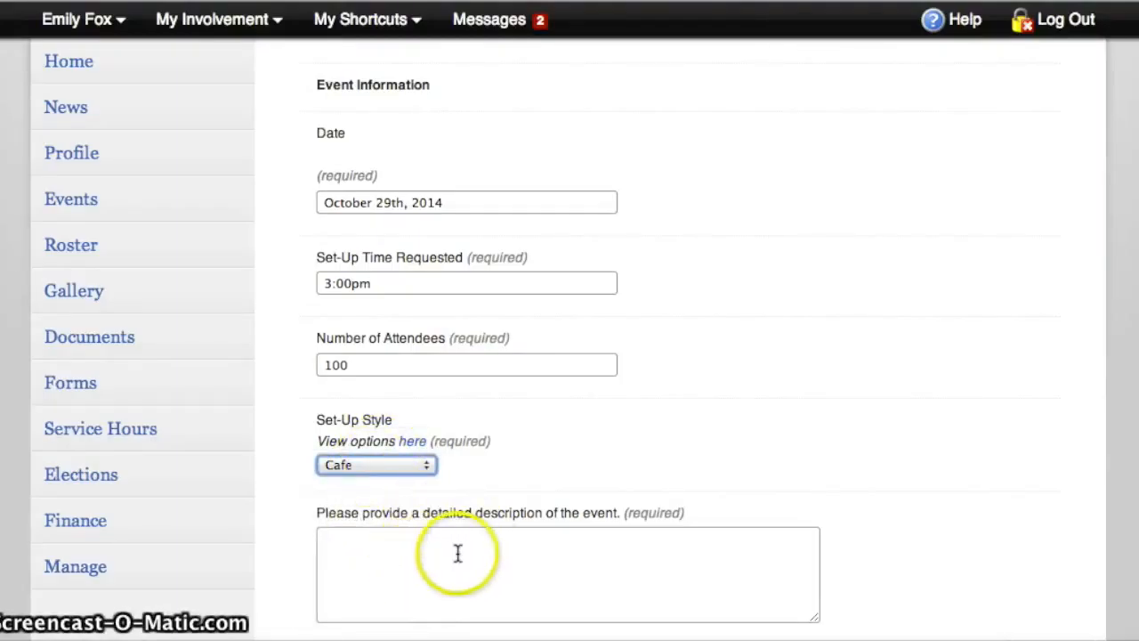
left_click(365, 466)
left_click(361, 485)
Begin the detailed event description by stating that tables are set up around the perimeter of the ballroom
left_click(365, 537)
type("One ")
type("Tables se")
type("t up around the peri")
type("miter of the ba")
type("llrom")
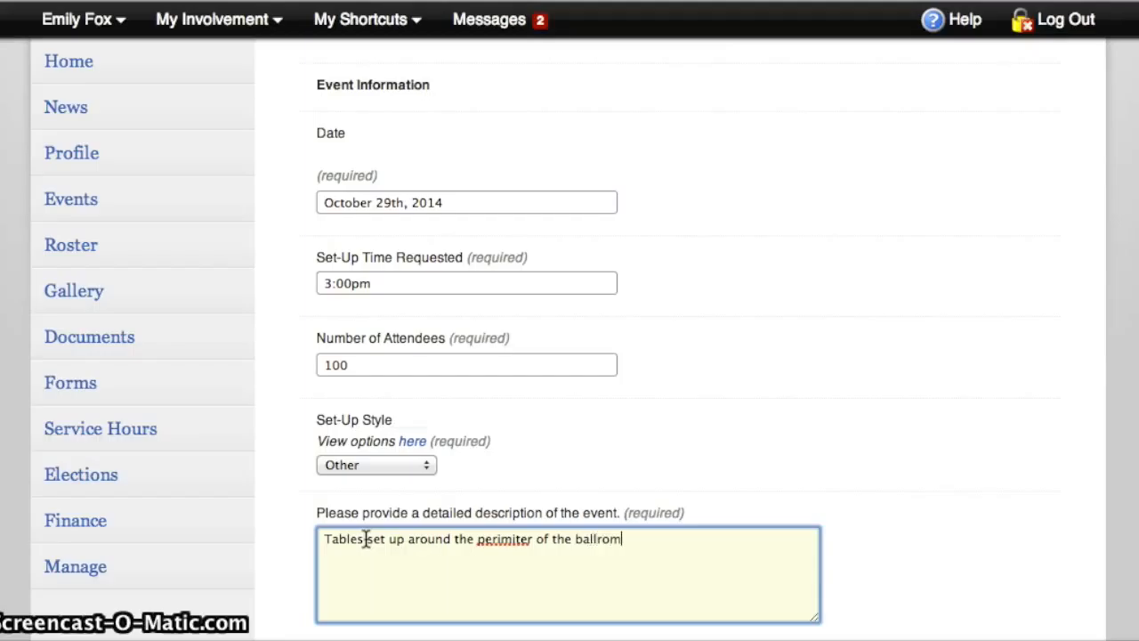
Correct the spelling of "perimeter" and "ballroom" in the detailed description, end the sentence with a period and start a new paragraph
right_click(518, 538)
left_click(732, 433)
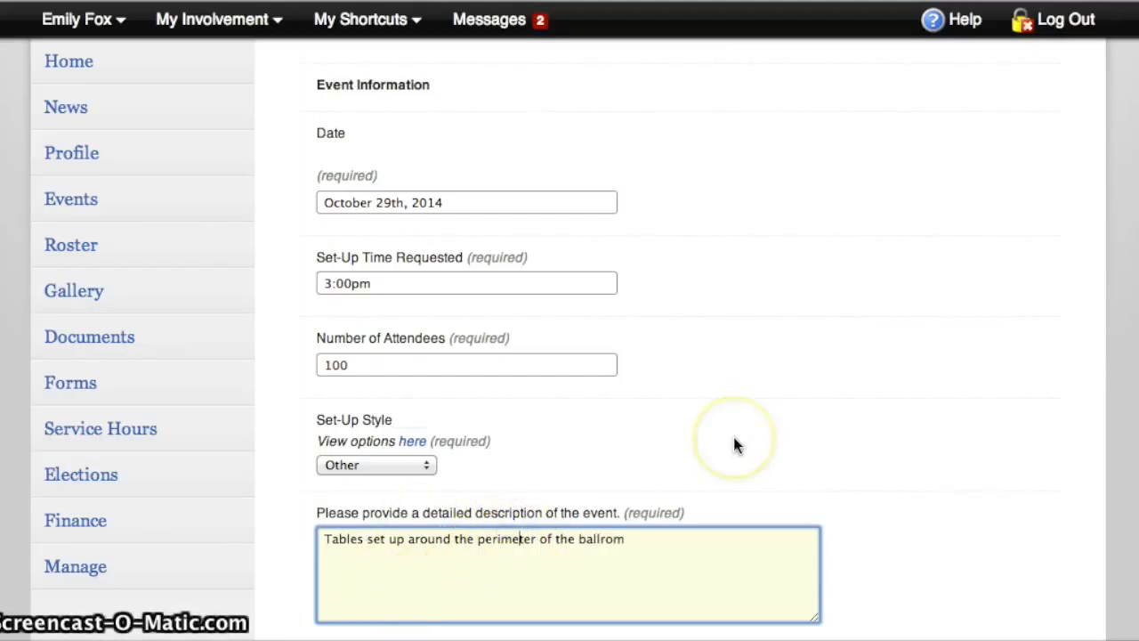
left_click(614, 539)
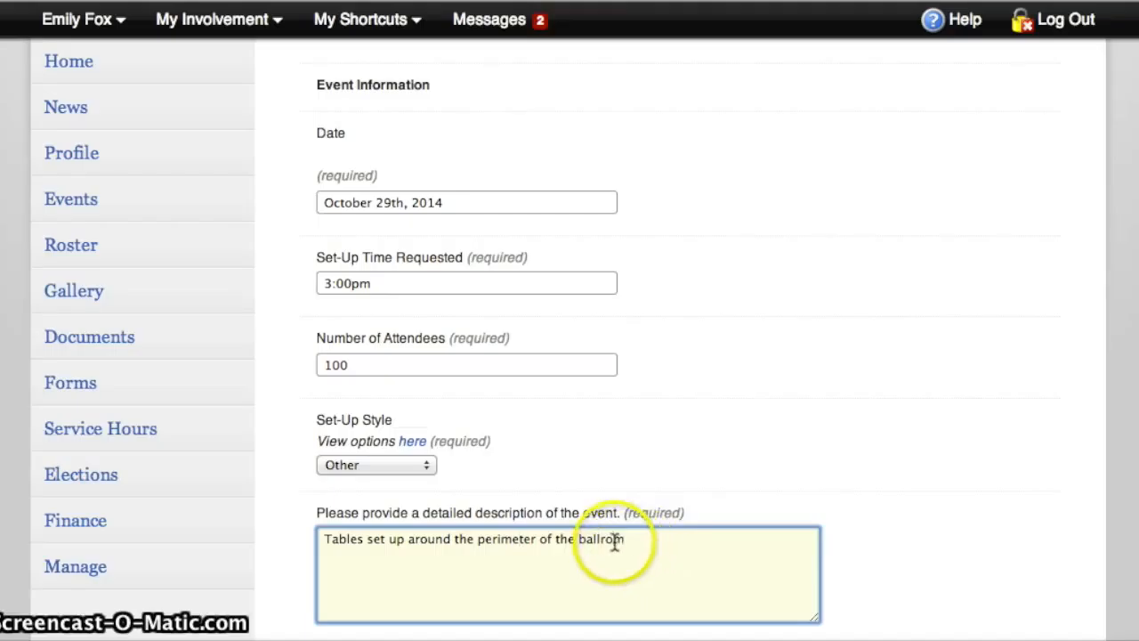
type("om")
left_click(656, 544)
type(".")
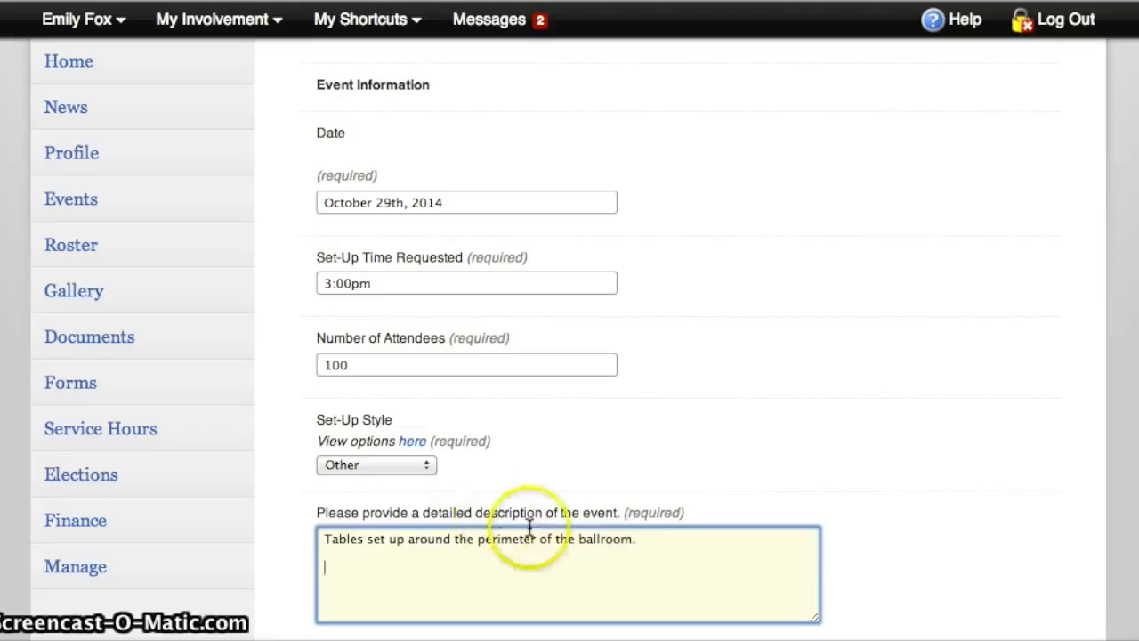
Add a second paragraph to the detailed description: "Attendees will get free food and play games"
scroll(576, 552, "down", 1)
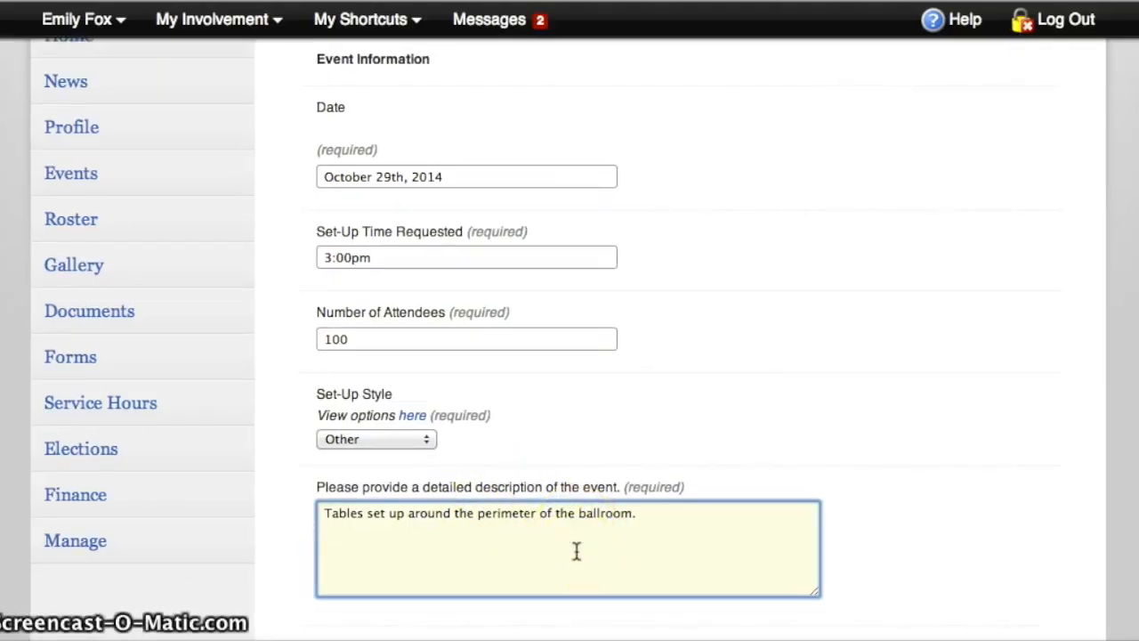
type("Attend")
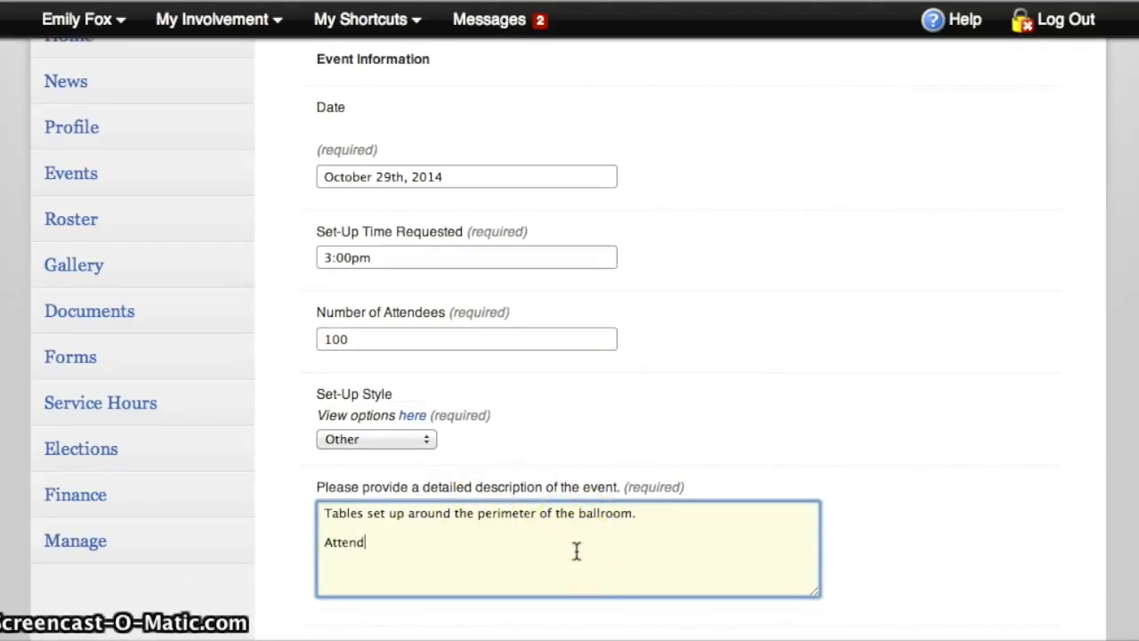
type("ees will get f")
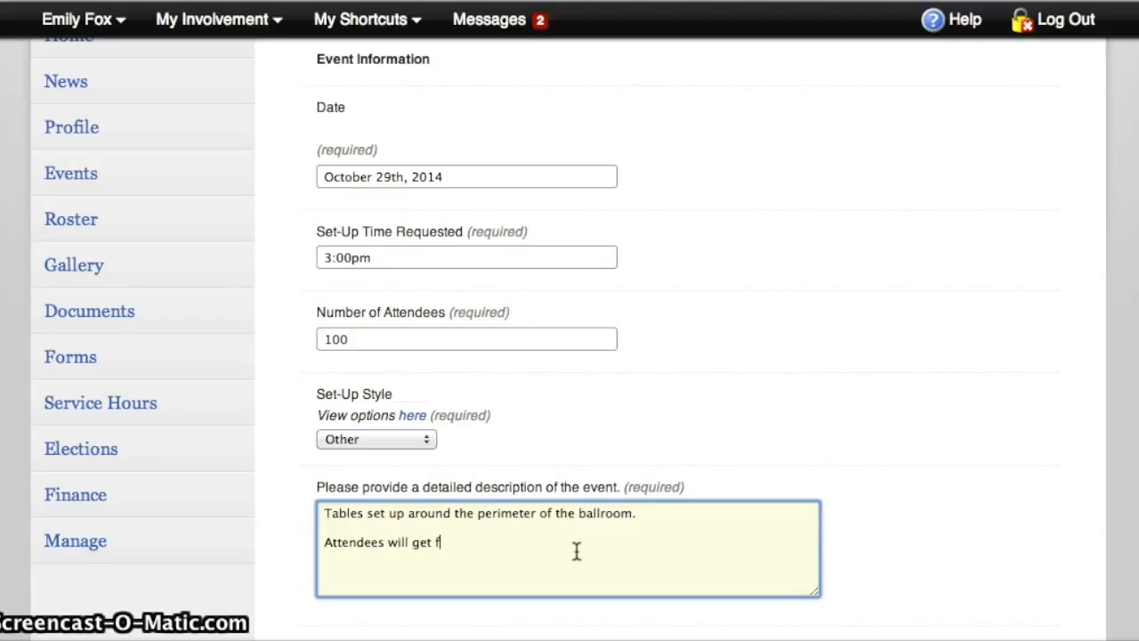
type("ree food and pla")
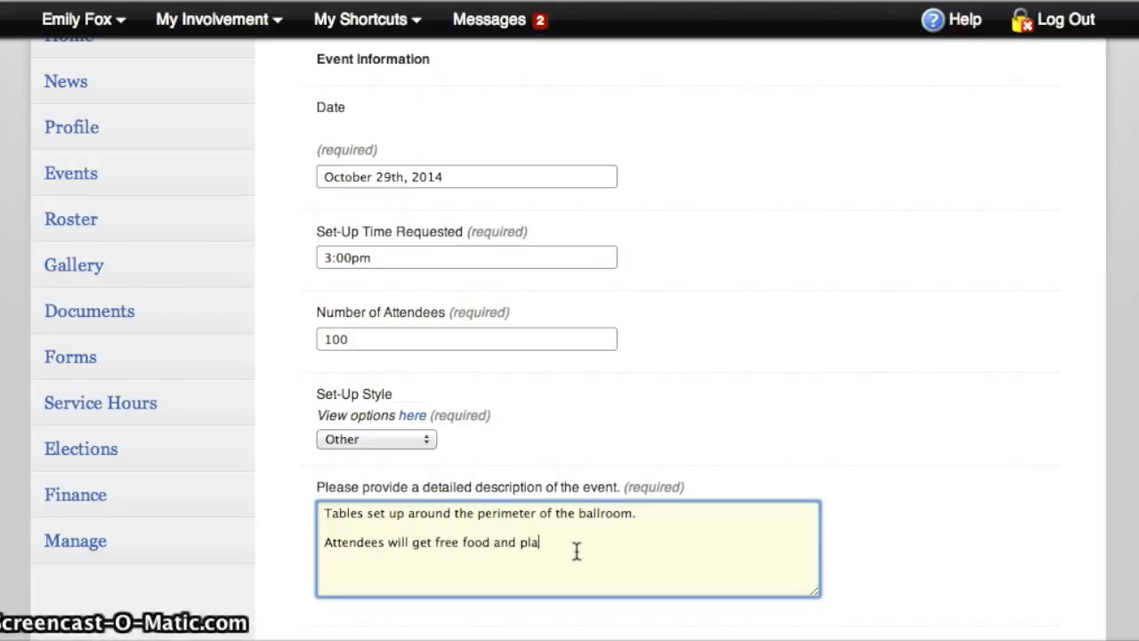
type("y games and hae")
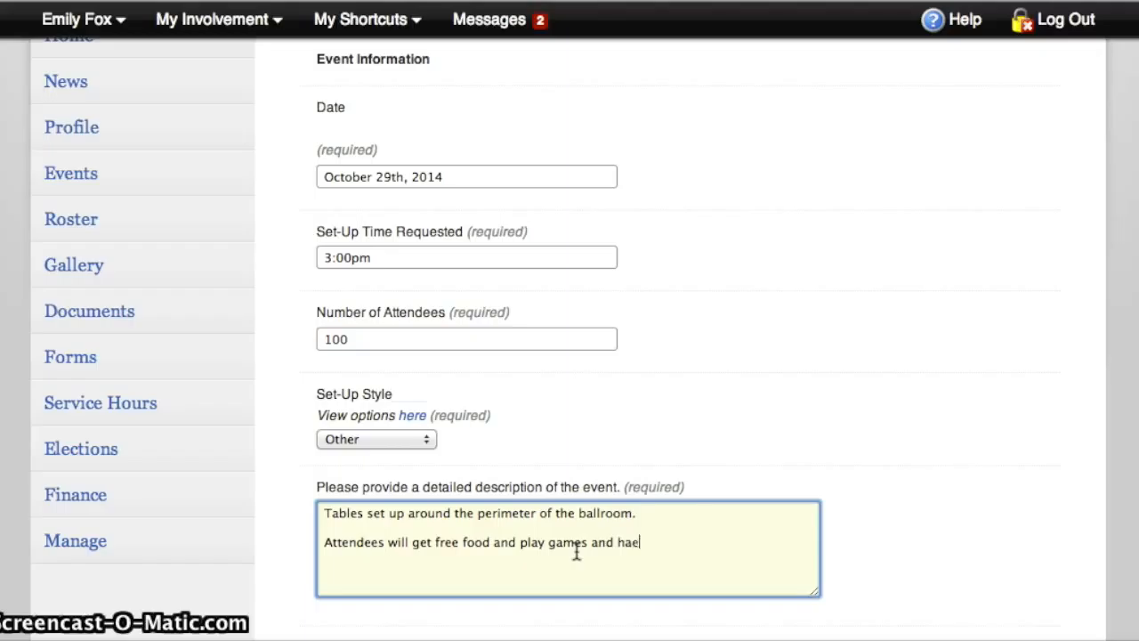
key("BackSpace")
key("BackSpace")
key("BackSpace")
key("BackSpace")
Close the sentence about games with a period and add "They will also have a chance to meet the basketball team."
type(". They")
key("BackSpace")
key("BackSpace")
type("ey will al")
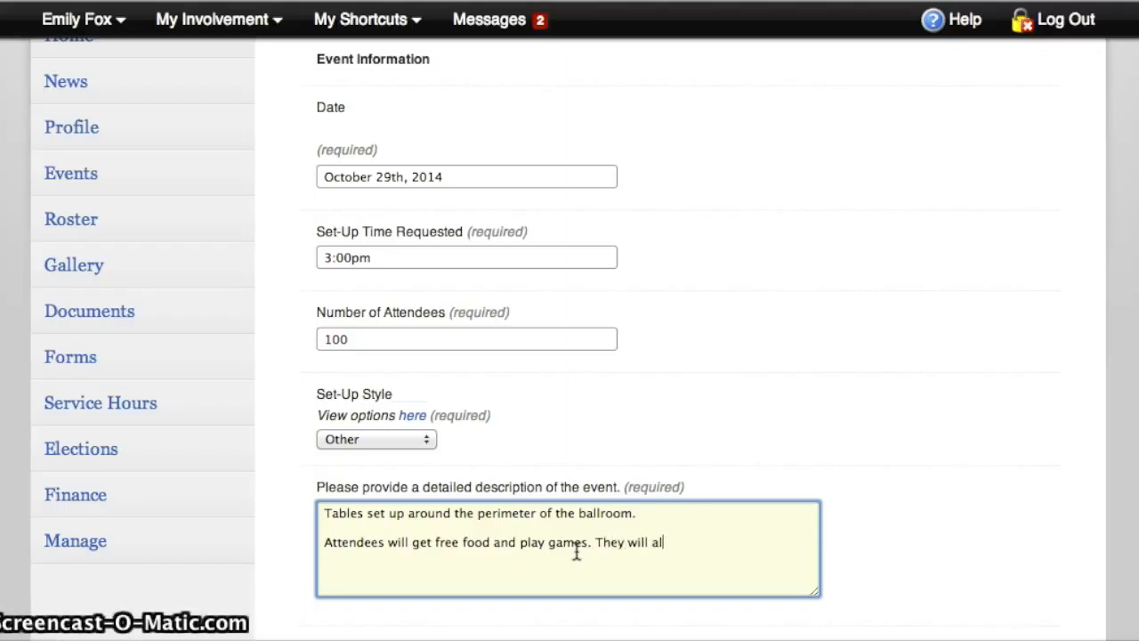
type("so have a chance to ")
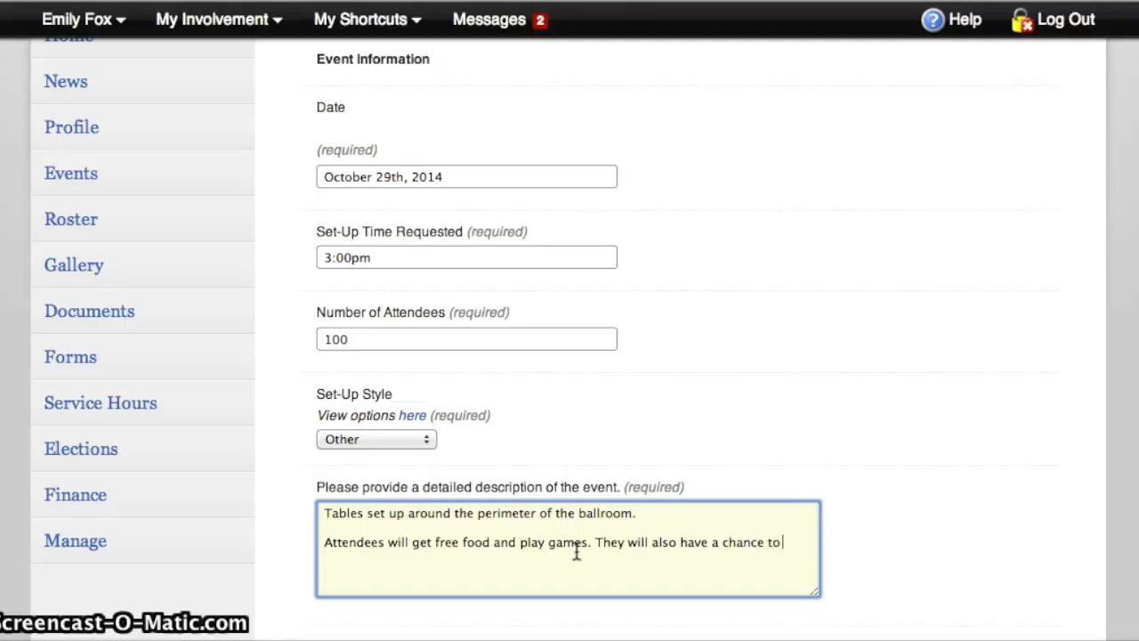
type("meet")
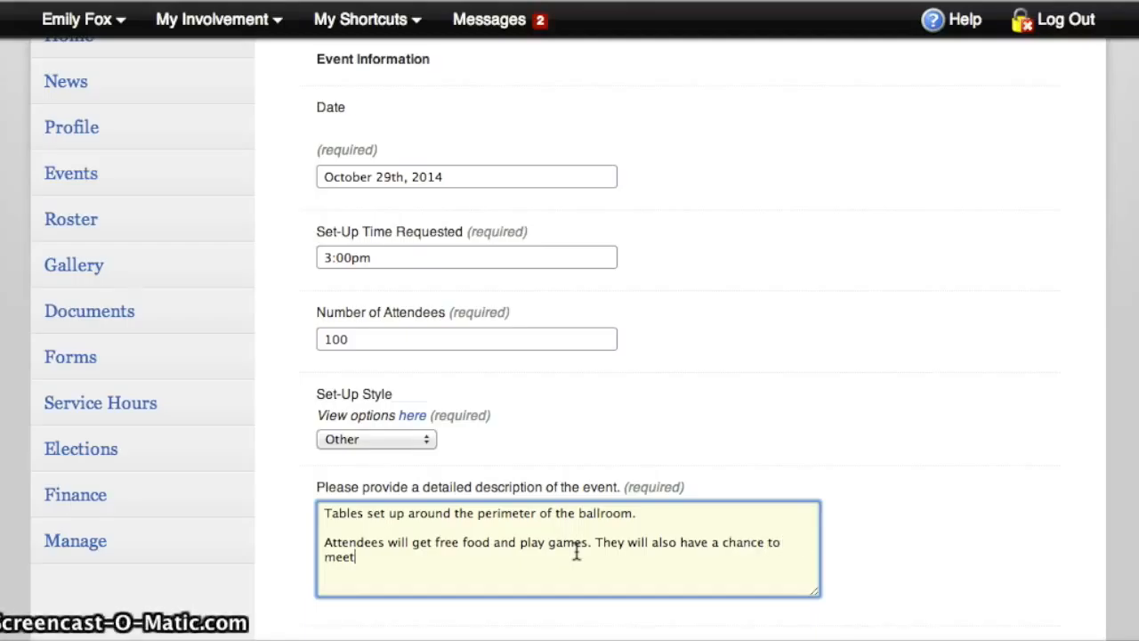
type(" the basketball team.")
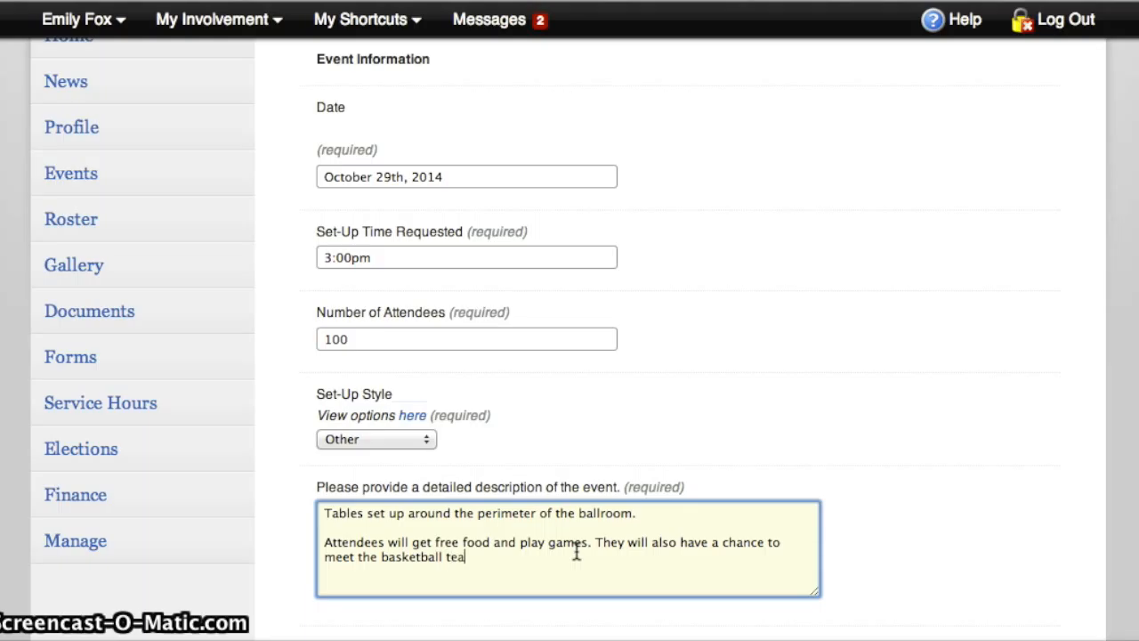
left_click(577, 559)
Enter "a/v, 20 tables" as the special requests or instructions and continue to the submission review
scroll(577, 564, "down", 5)
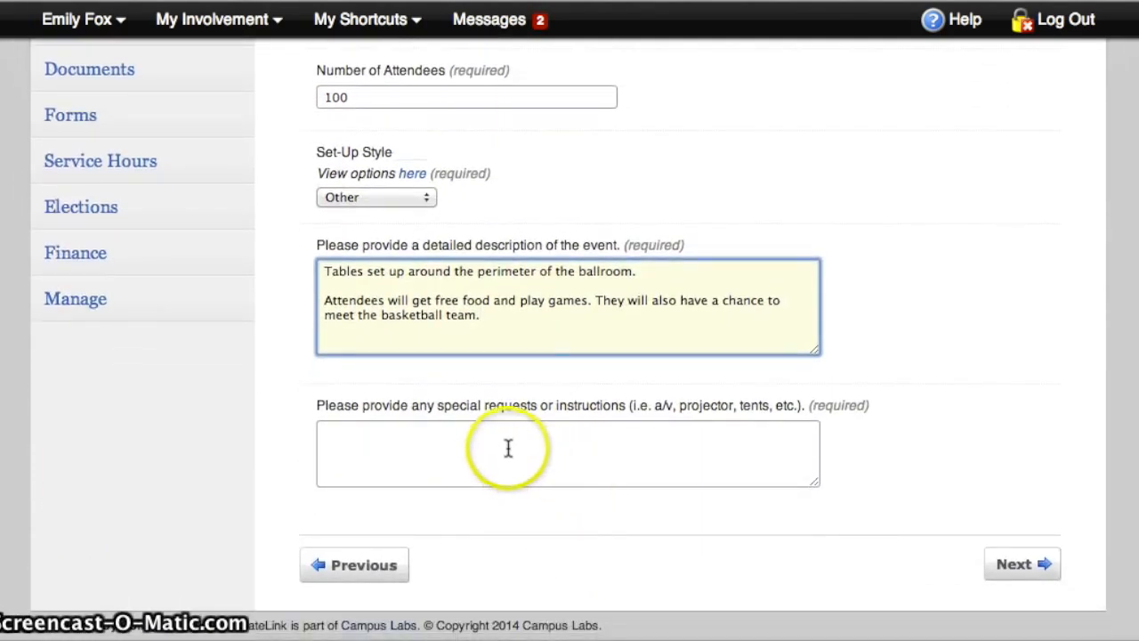
left_click(504, 451)
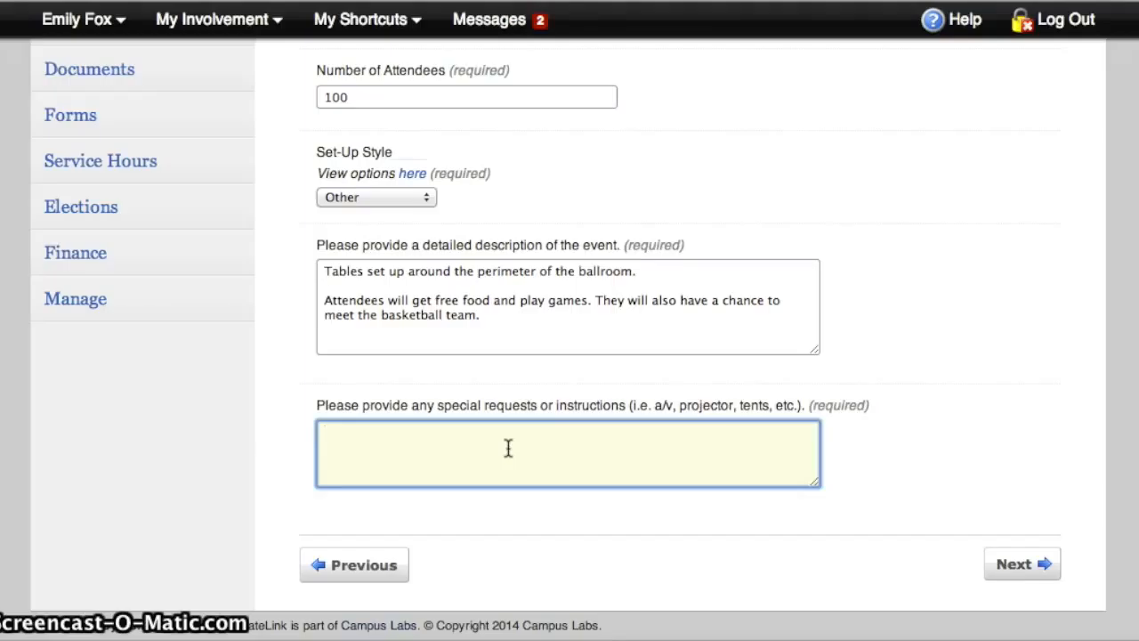
type("a/v")
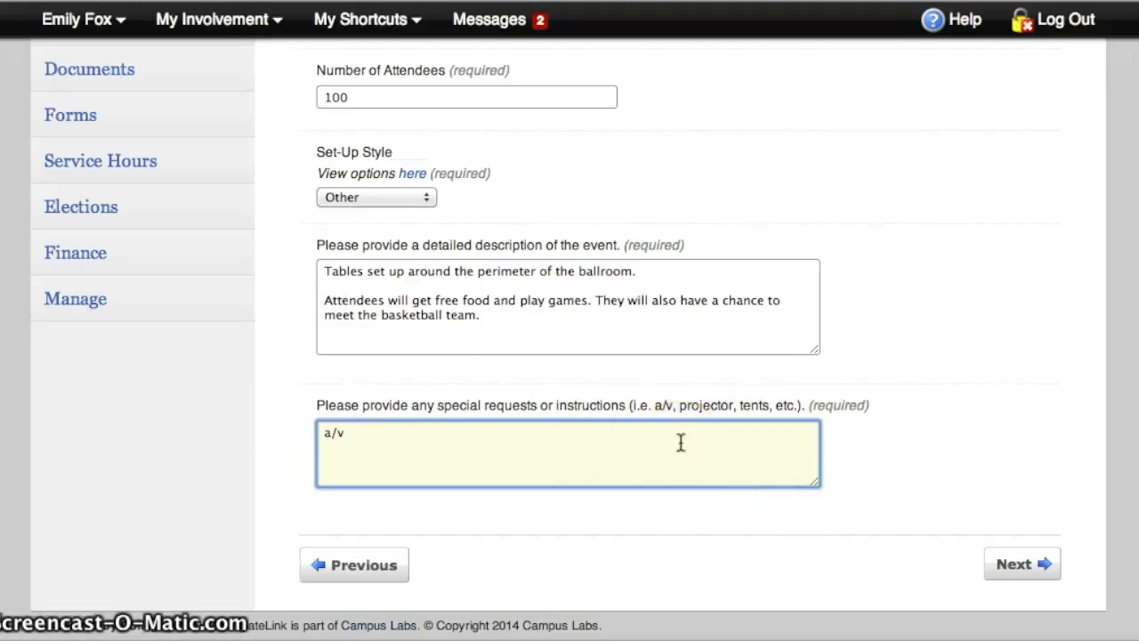
left_click(628, 437)
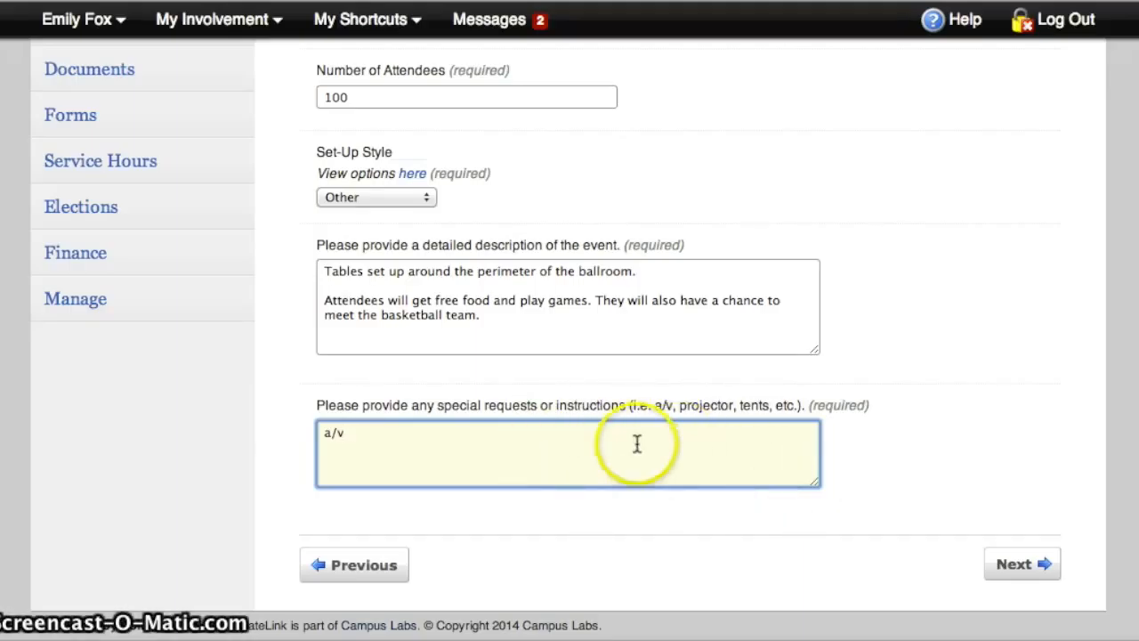
type(", 20 tables")
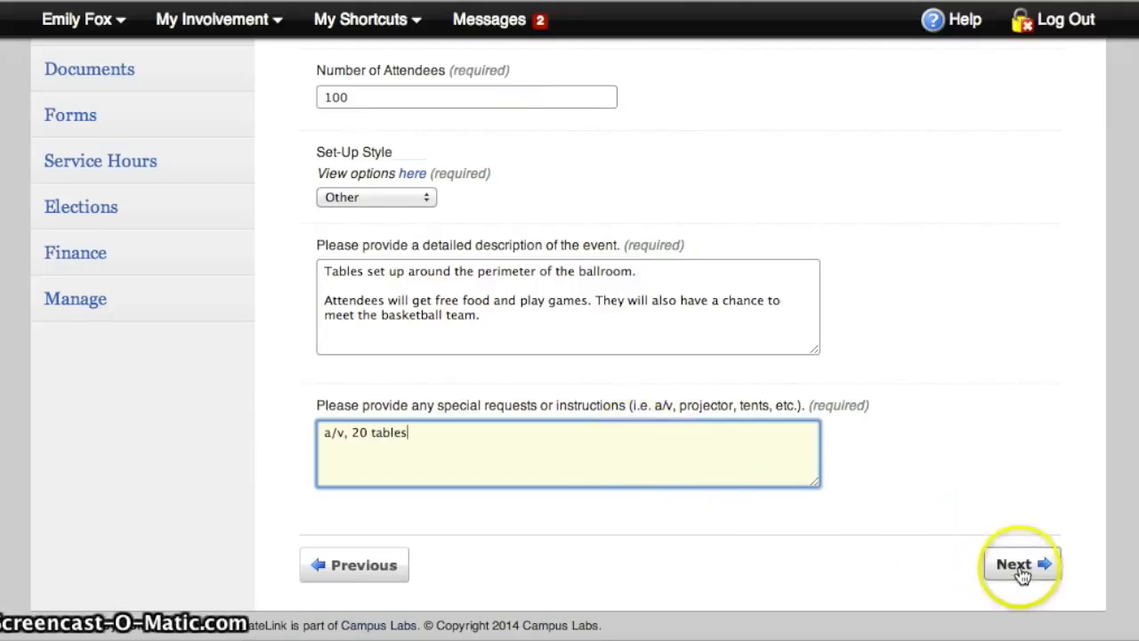
left_click(1020, 569)
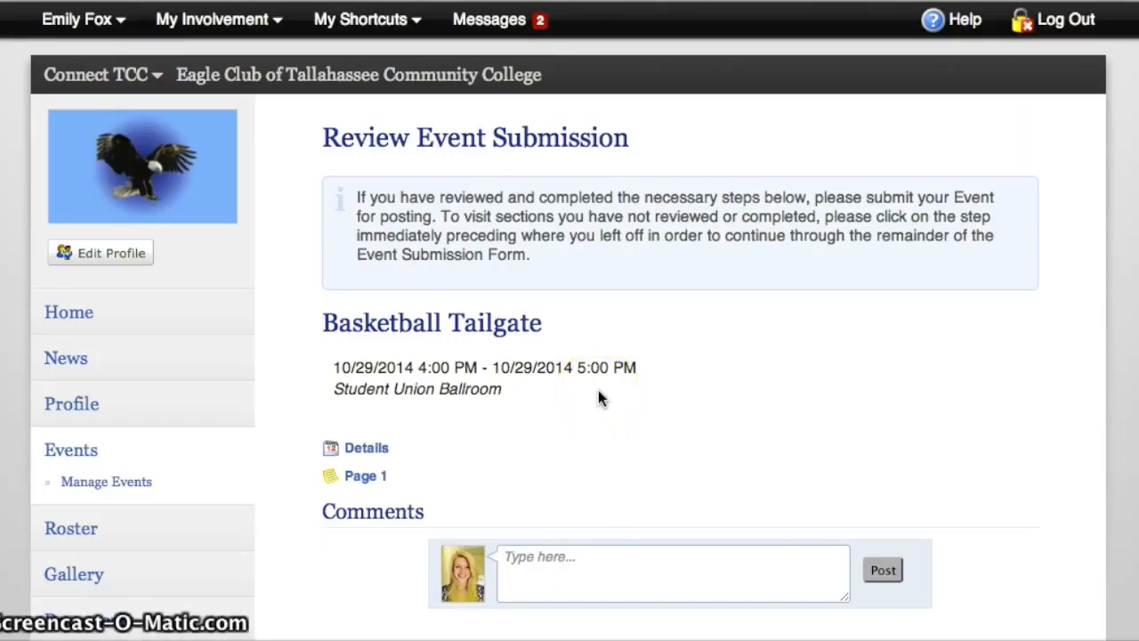
Review the Basketball Tailgate submission and submit the event without allowing attendance on the Co-Curricular Transcript
scroll(599, 396, "down", 4)
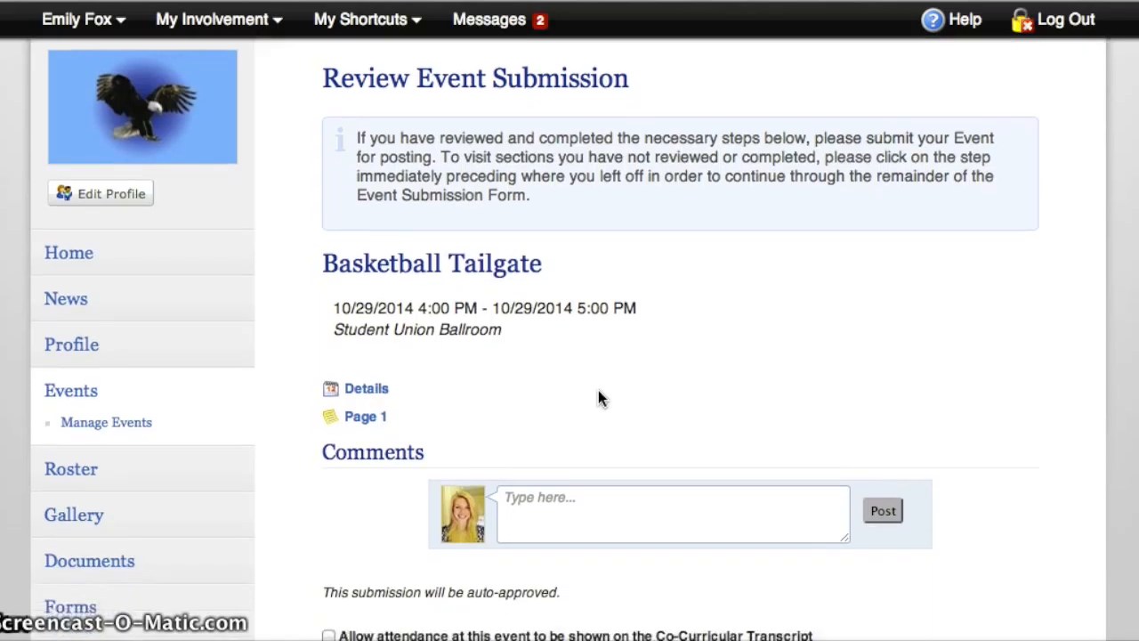
scroll(598, 398, "down", 1)
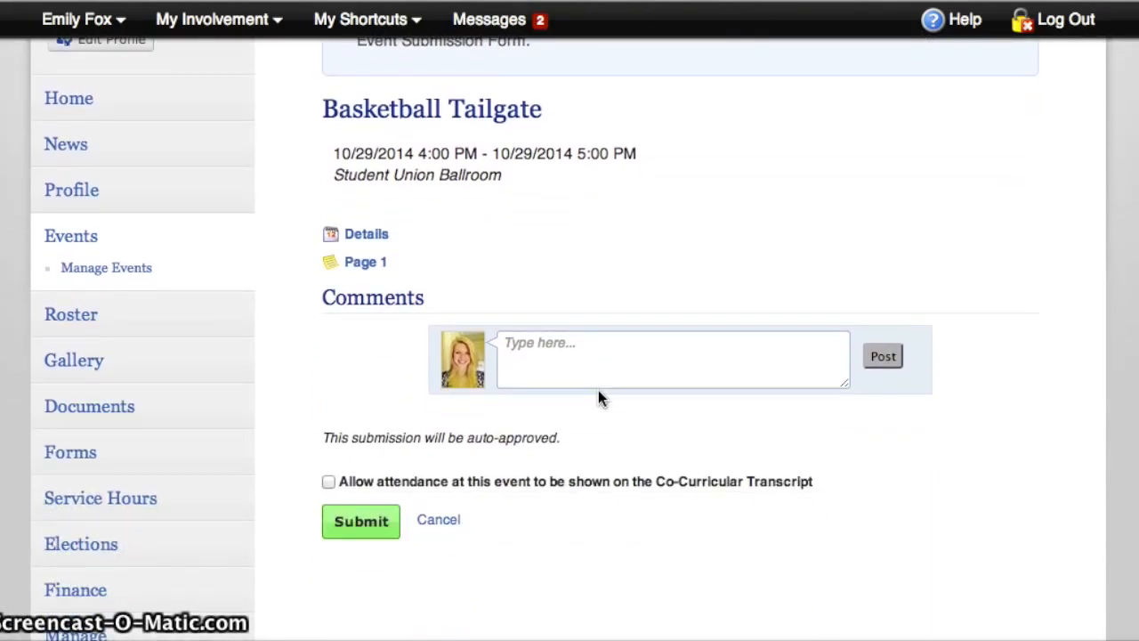
scroll(589, 401, "up", 5)
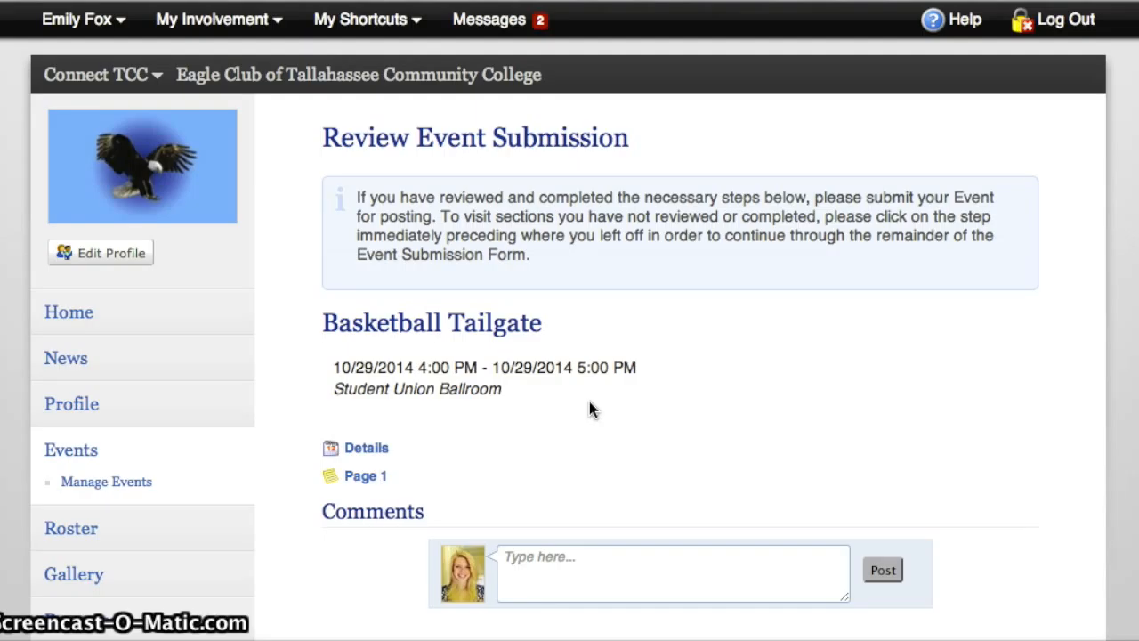
scroll(590, 405, "down", 6)
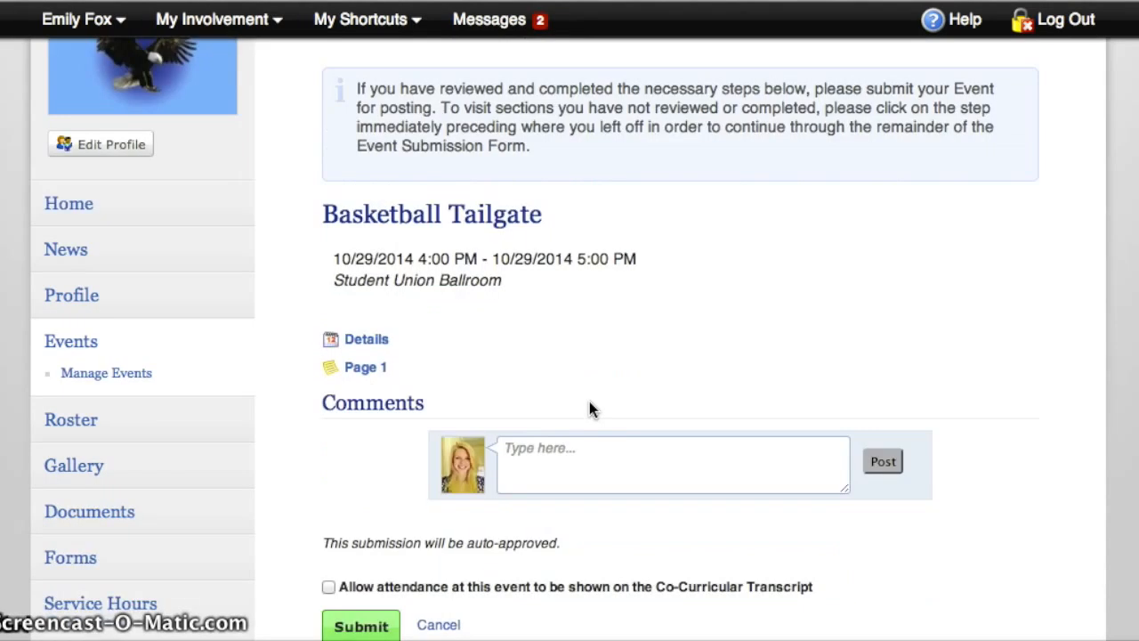
left_click(349, 441)
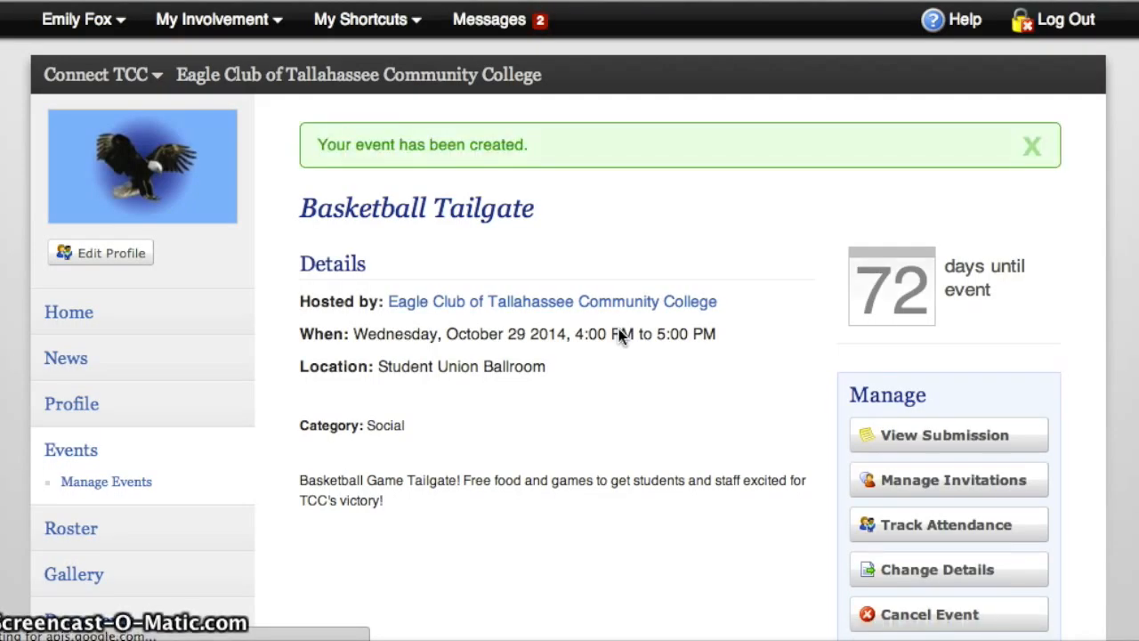
Examine the created Basketball Tailgate event page, including its details, management options, QR code, access code, RSVP settings and calendar links
scroll(619, 330, "down", 2)
scroll(620, 336, "down", 1)
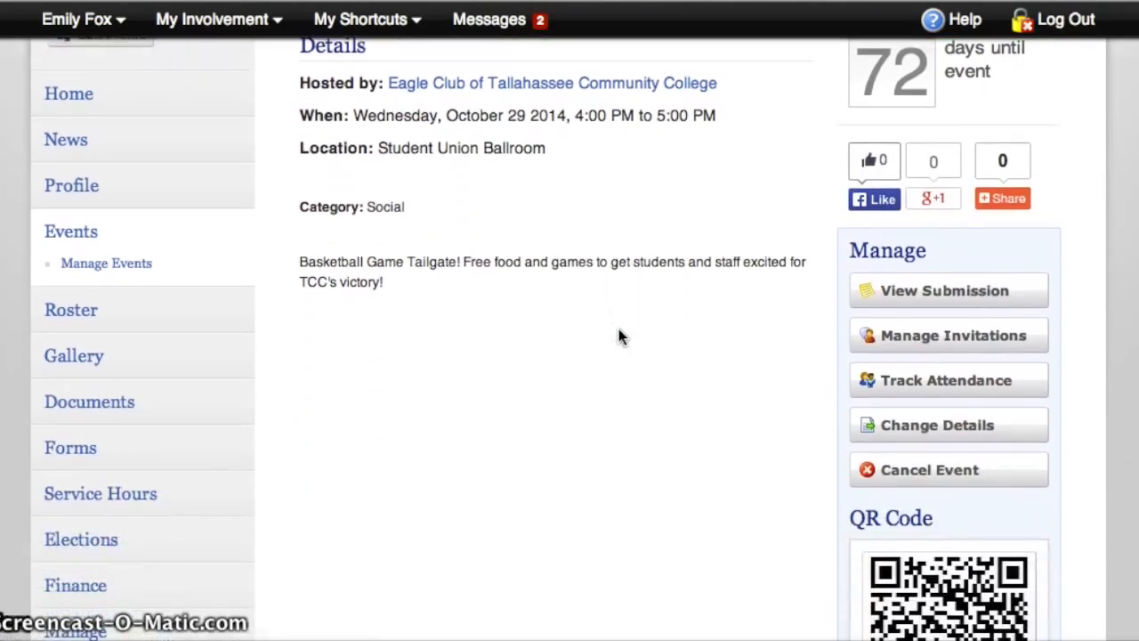
scroll(620, 337, "up", 2)
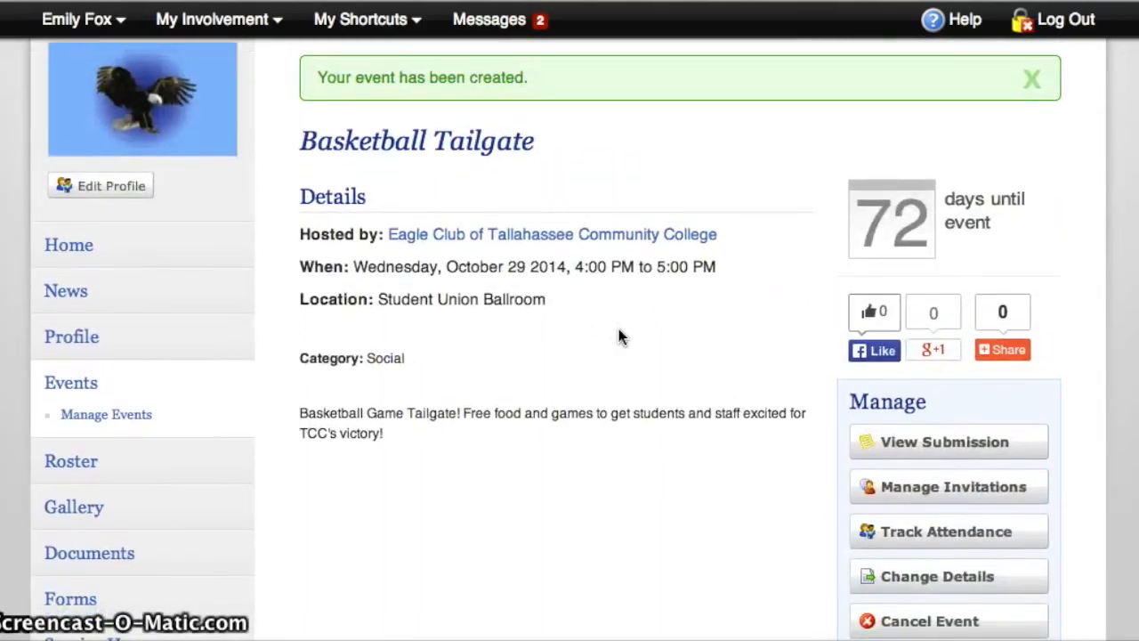
scroll(619, 332, "up", 1)
left_click(565, 342)
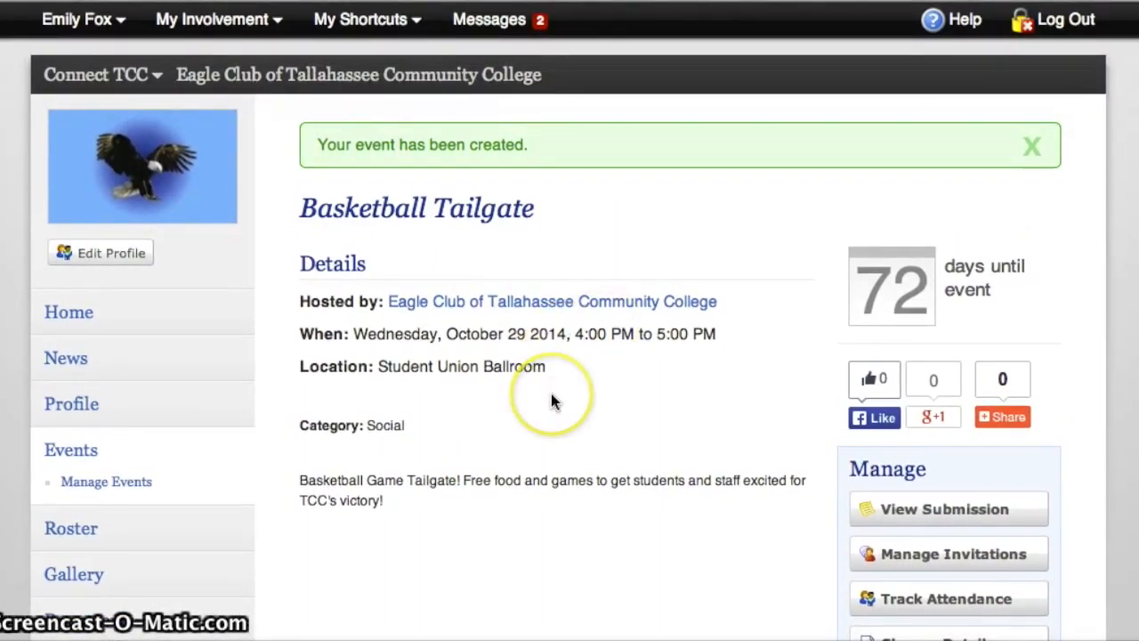
scroll(550, 393, "down", 2)
scroll(516, 526, "down", 2)
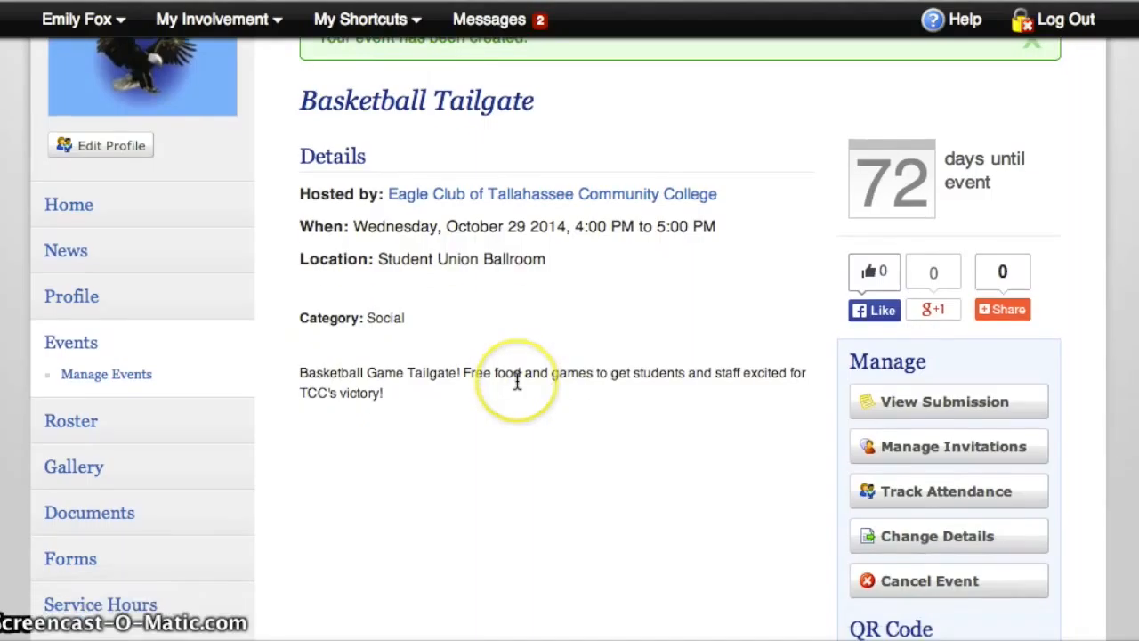
scroll(887, 125, "up", 1)
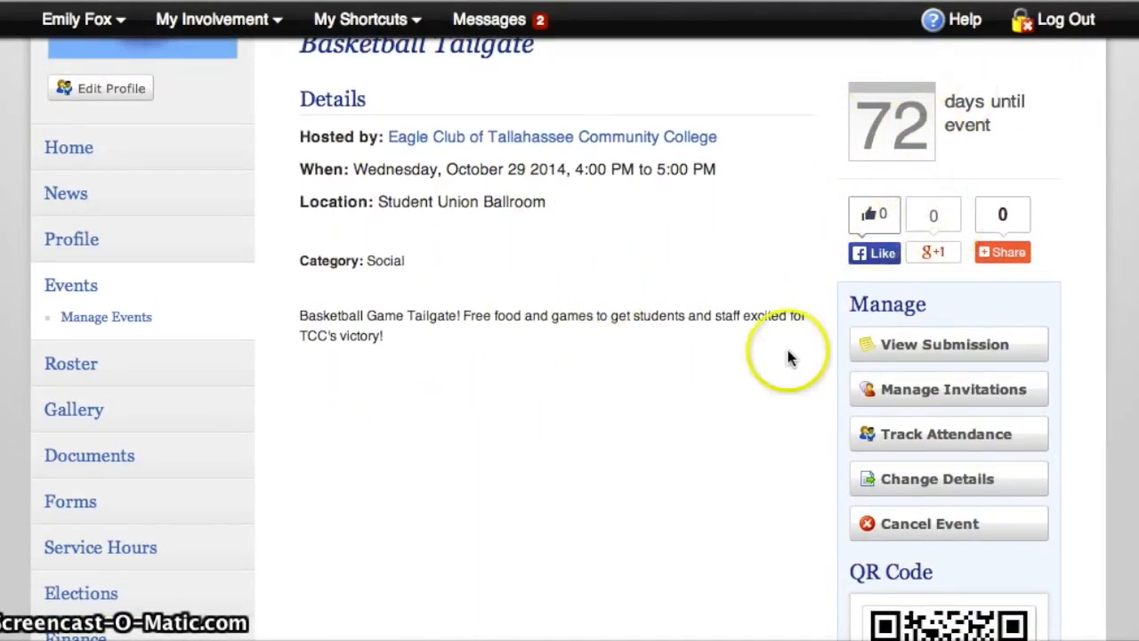
scroll(787, 357, "down", 4)
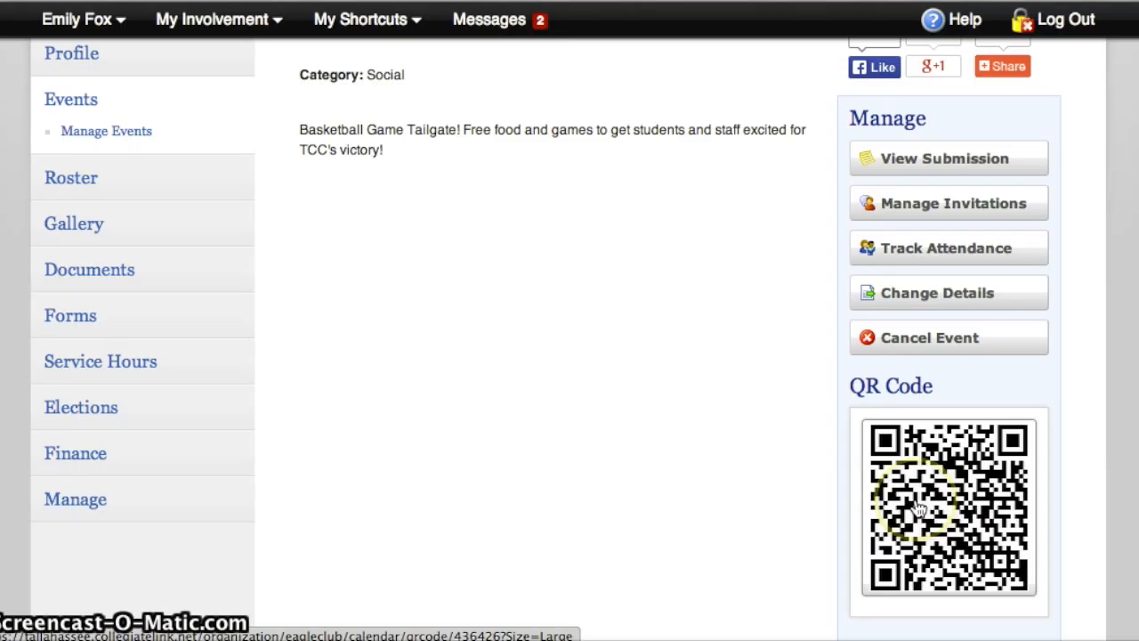
scroll(771, 429, "down", 5)
scroll(771, 434, "down", 8)
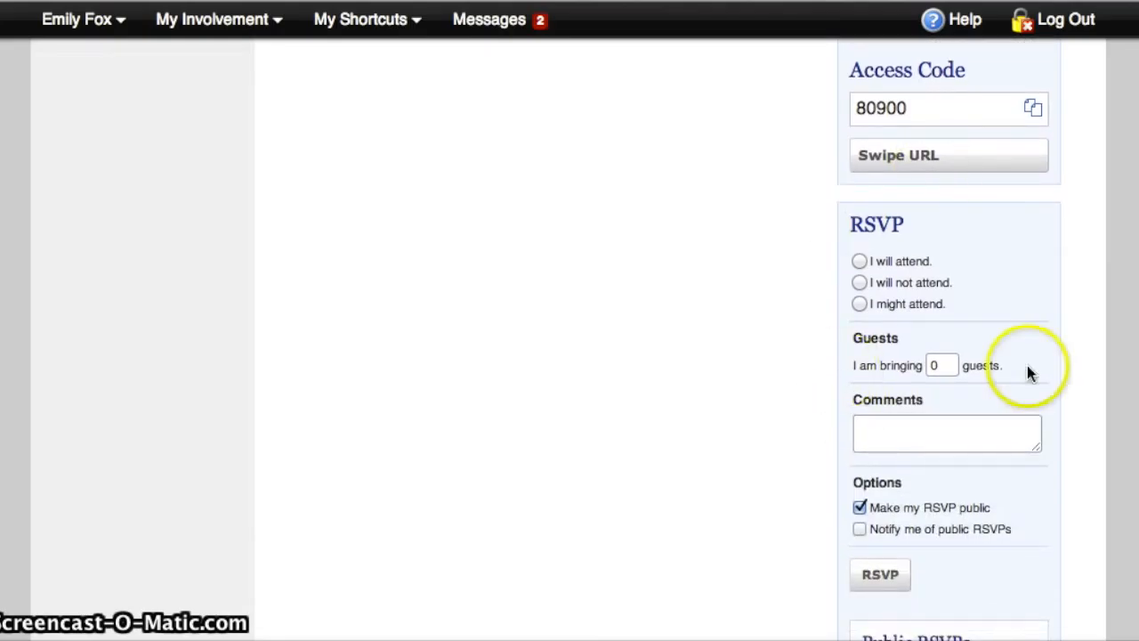
scroll(909, 330, "down", 6)
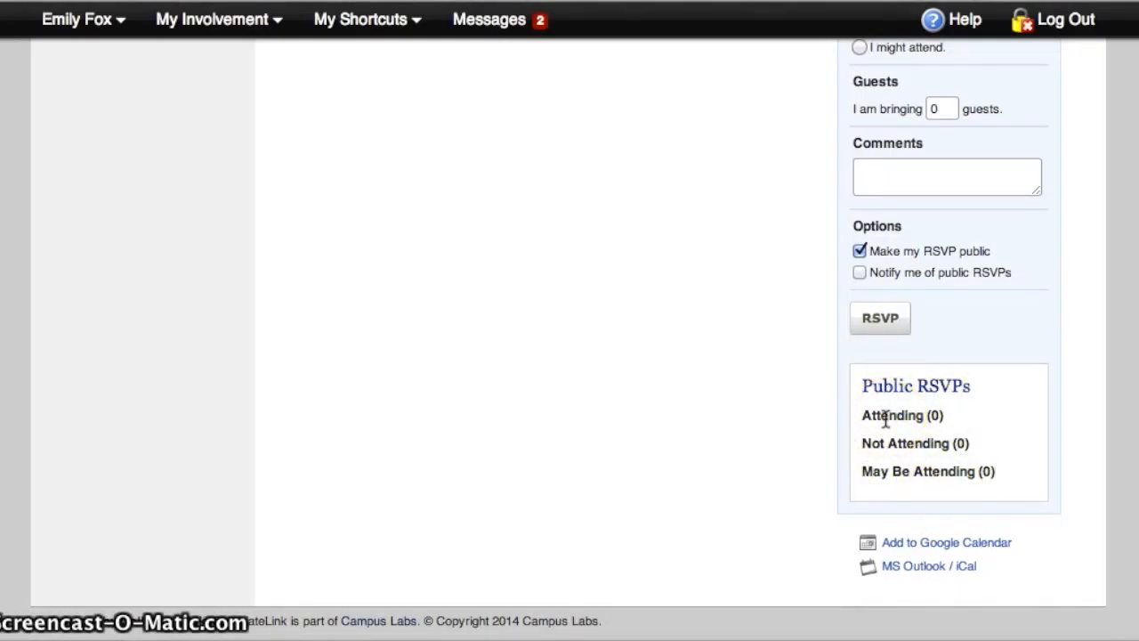
scroll(710, 231, "up", 10)
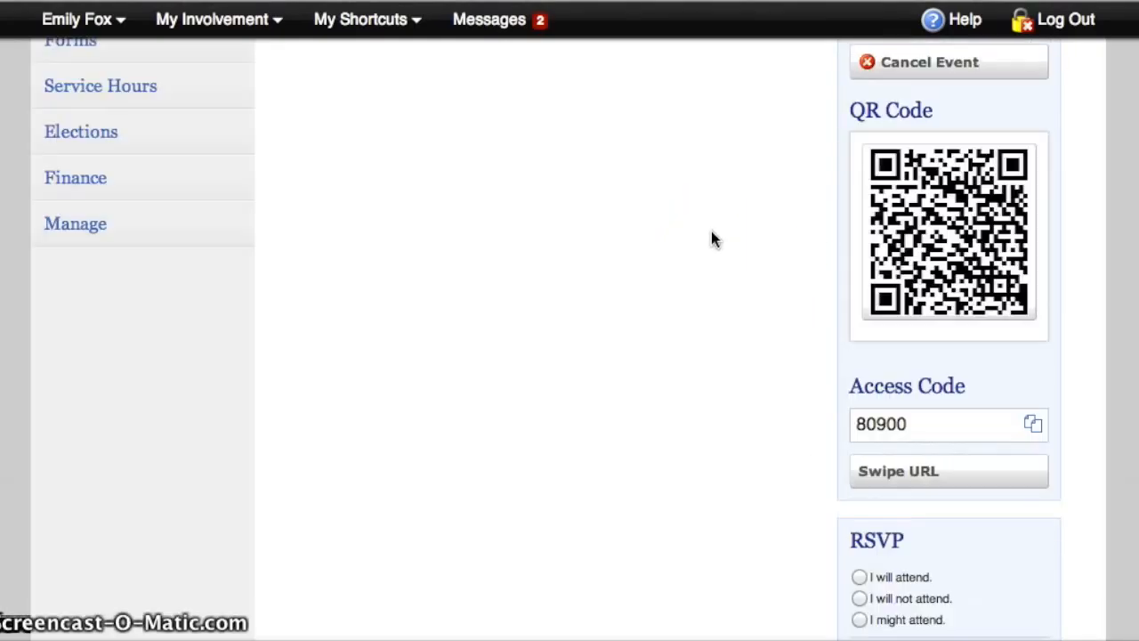
scroll(711, 231, "up", 5)
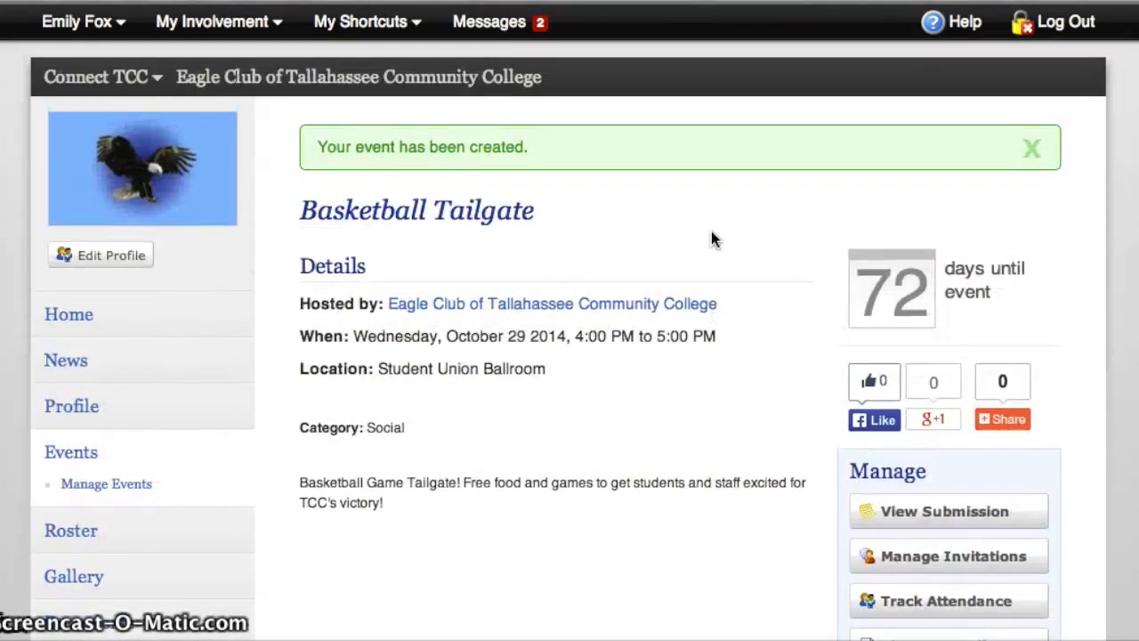